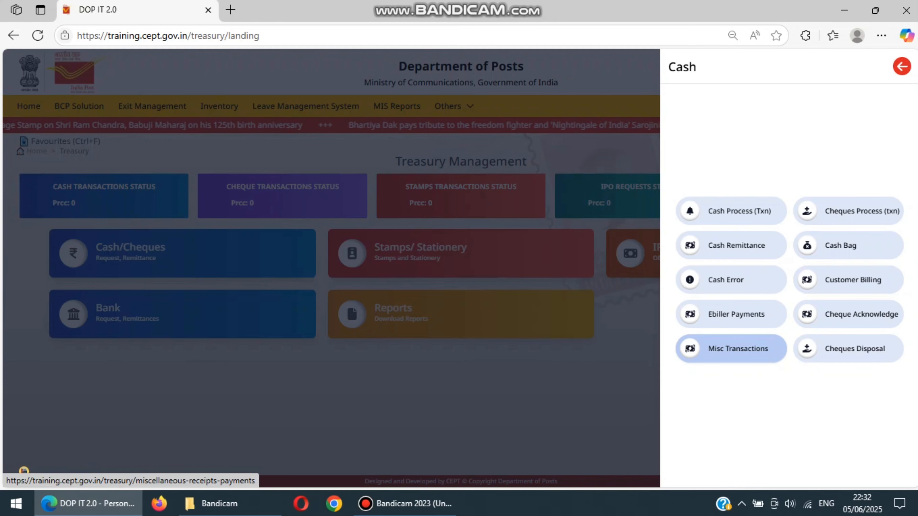
Open the miscellaneous cash transactions form and set the transaction type to Payment and the mode to Cheque
click(737, 348)
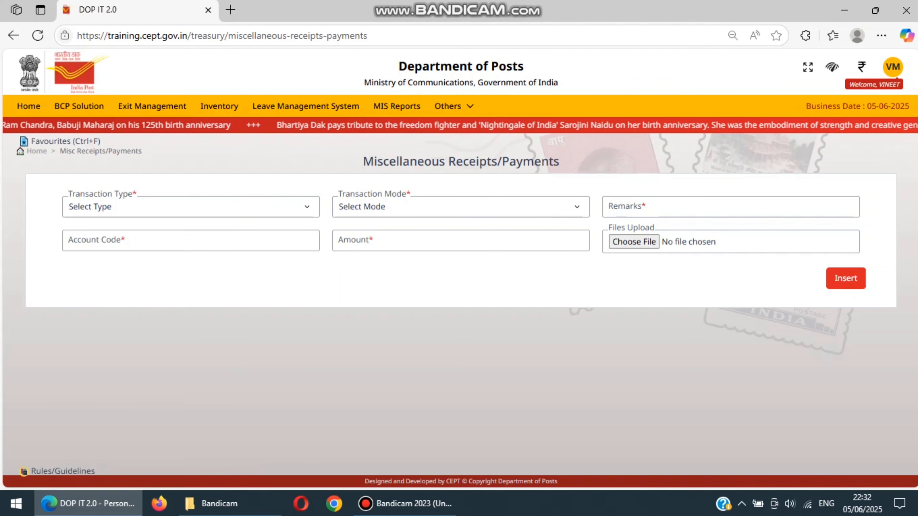
click(191, 207)
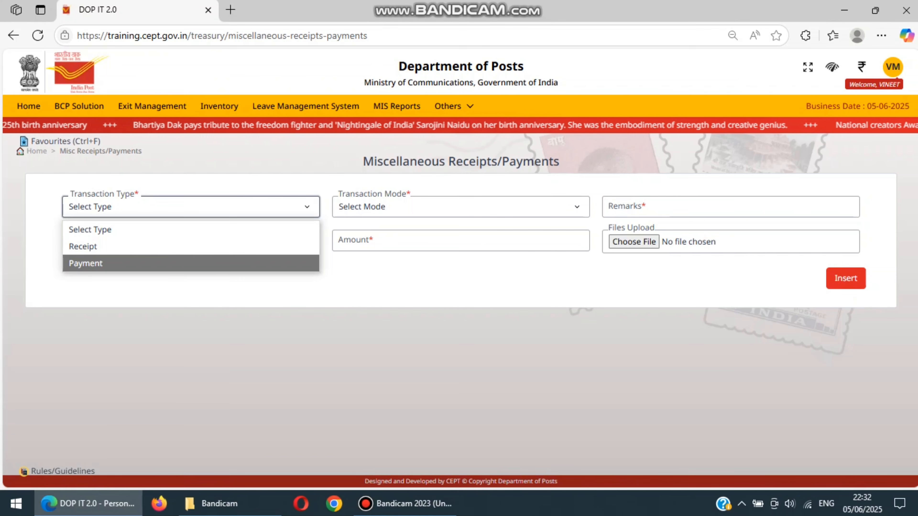
key(Return)
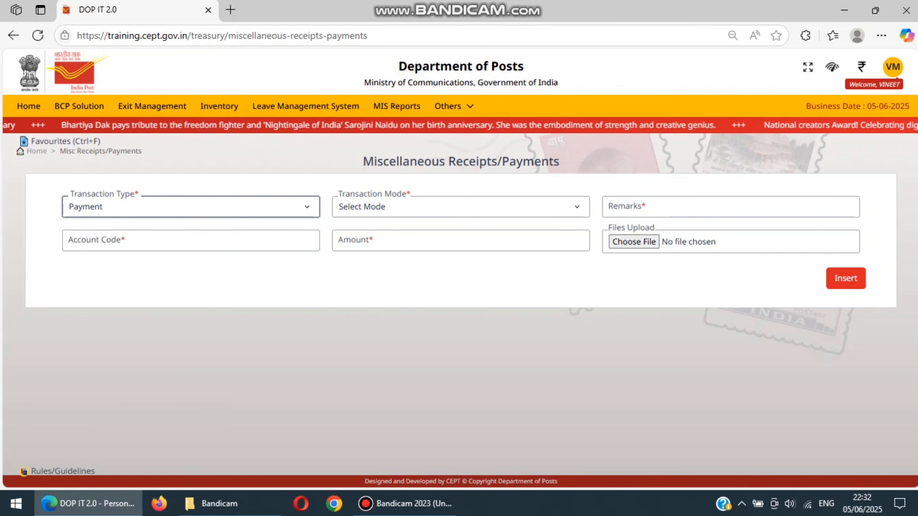
click(461, 206)
key(Down)
key(Down)
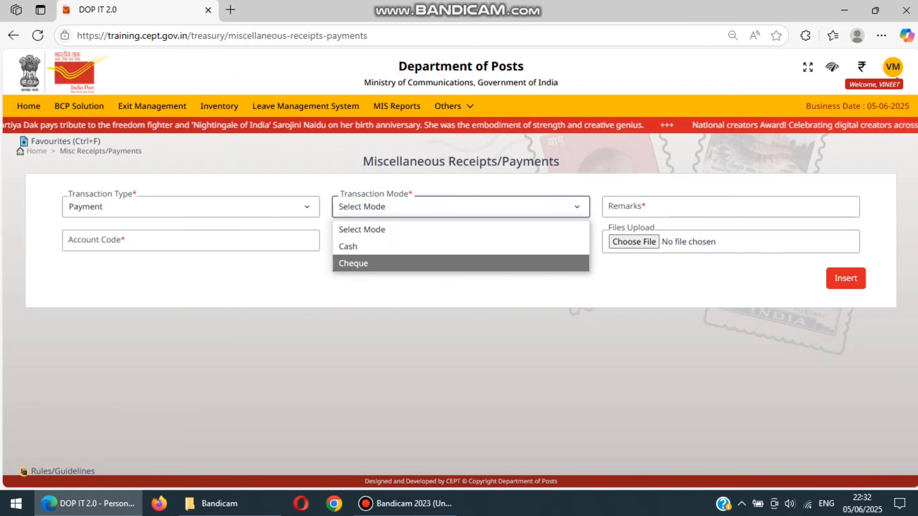
key(Return)
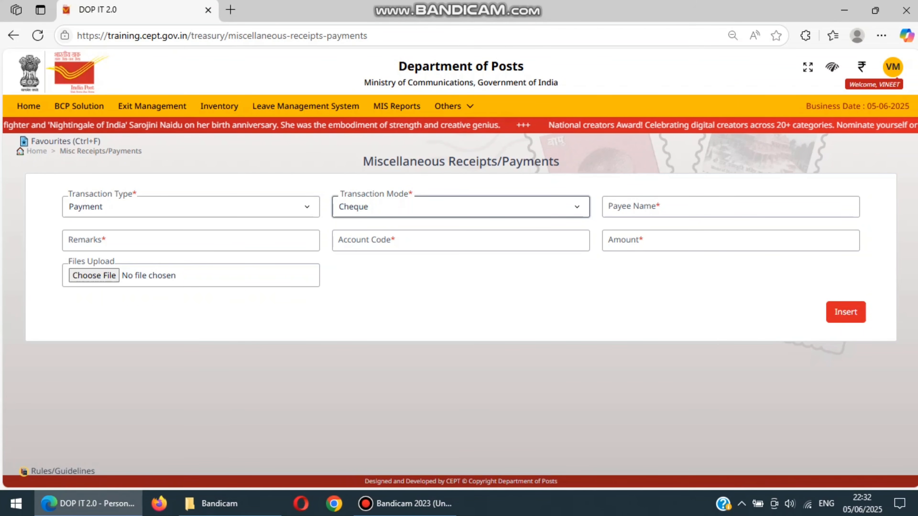
Enter N V ASSOCIATE as the payee name and RD PAYMENT CHEQUE as the remarks
click(634, 206)
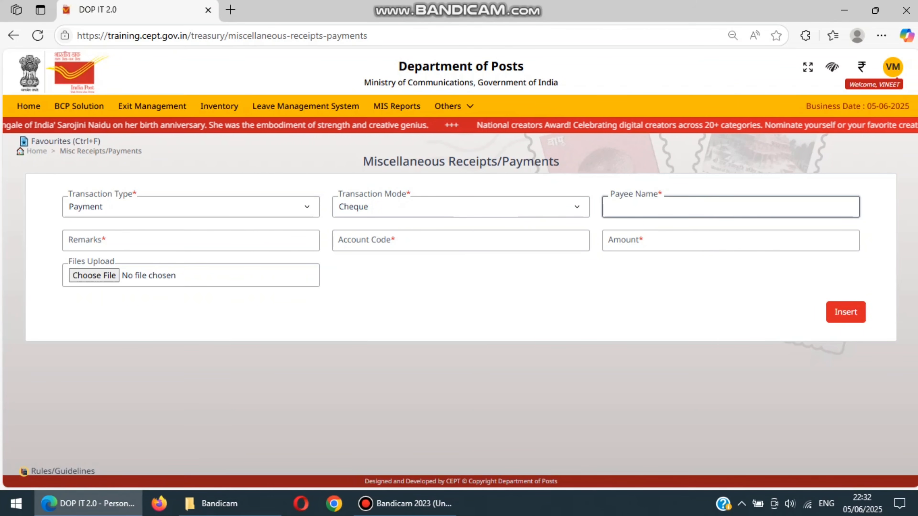
text(N)
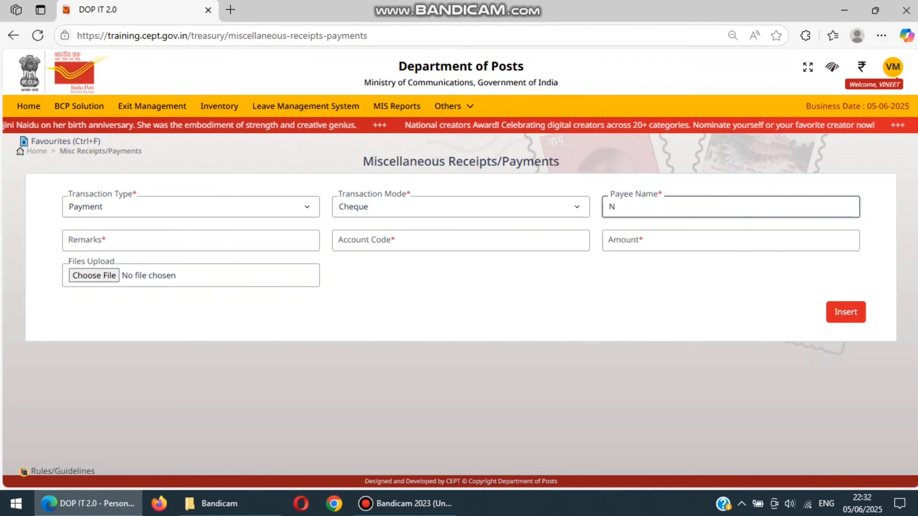
key(BackSpace)
text(N V)
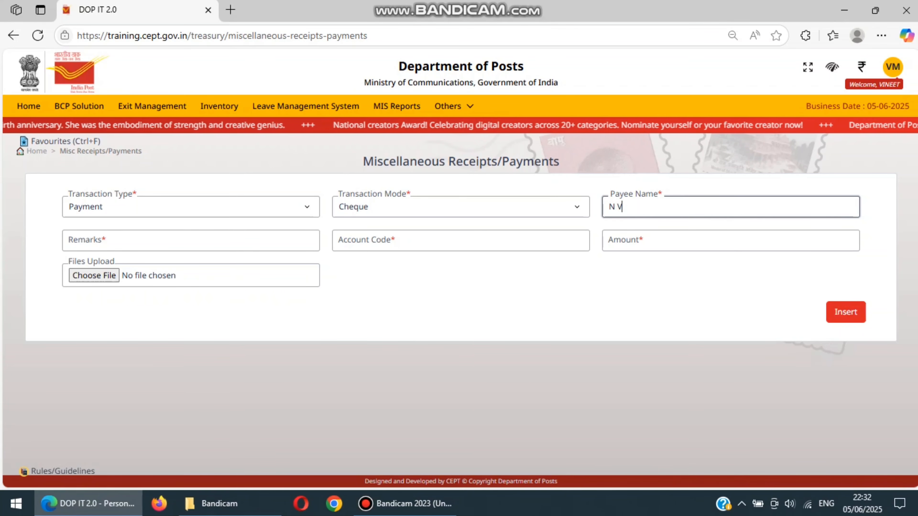
text( ASSO)
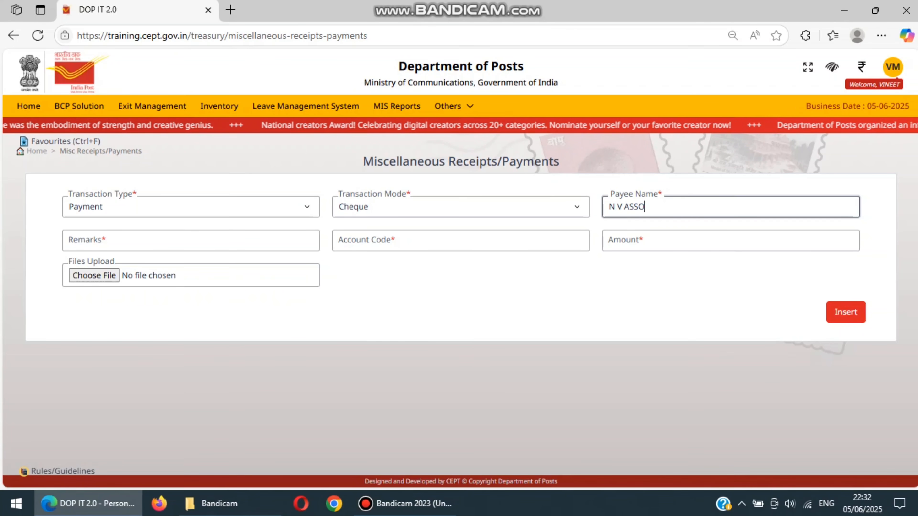
text(CIATE)
key(Tab)
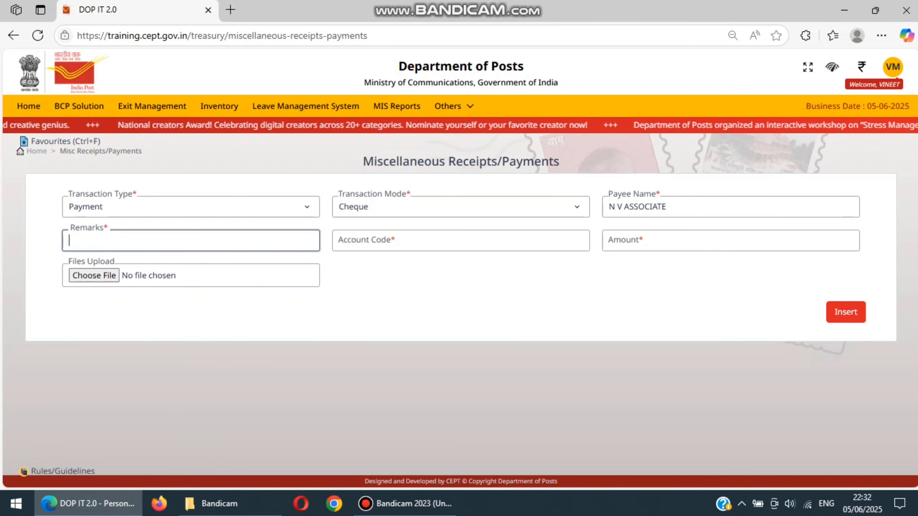
text(RD)
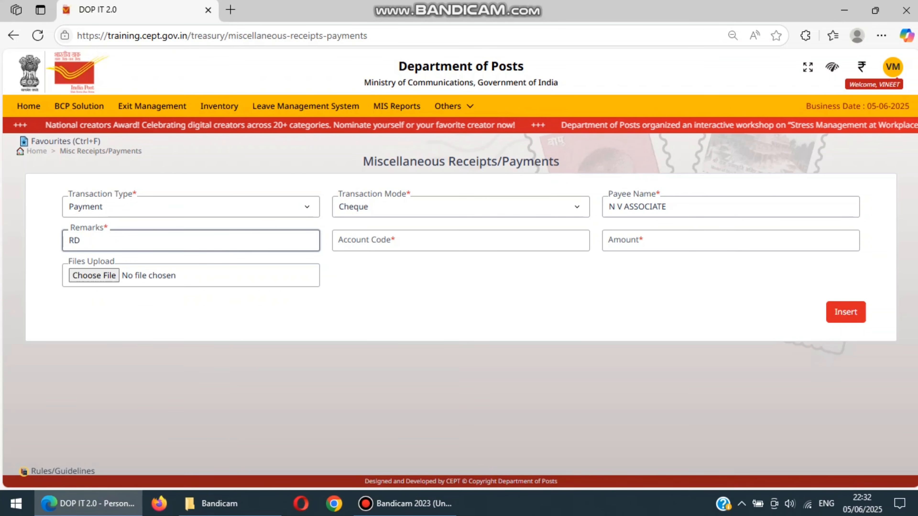
text( PAYMENT CHEQUE)
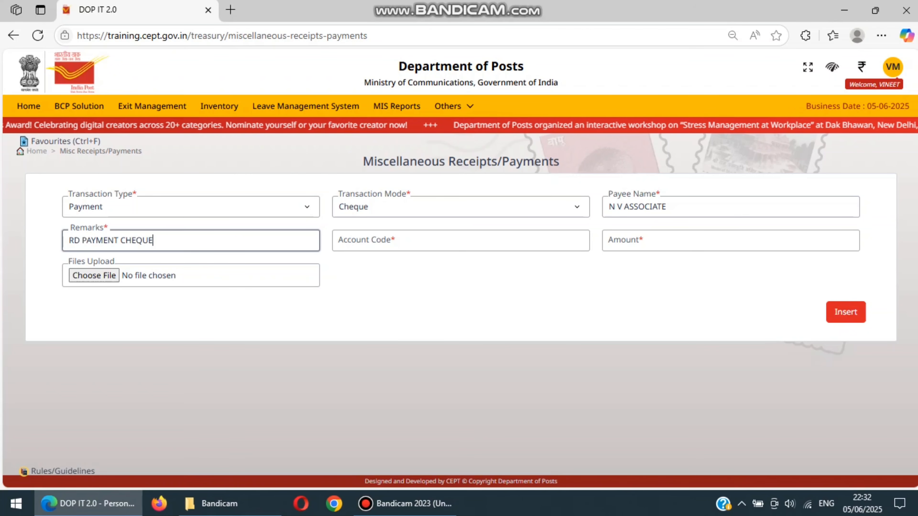
key(Tab)
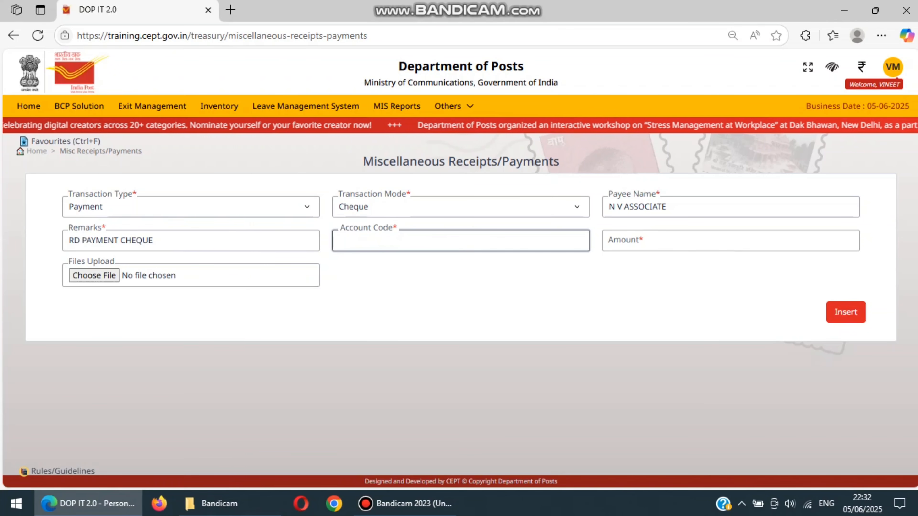
Insert a payment entry of 30000 under the account code Post Office Recurring Deposits -Payments
text(RECUUR)
key(BackSpace)
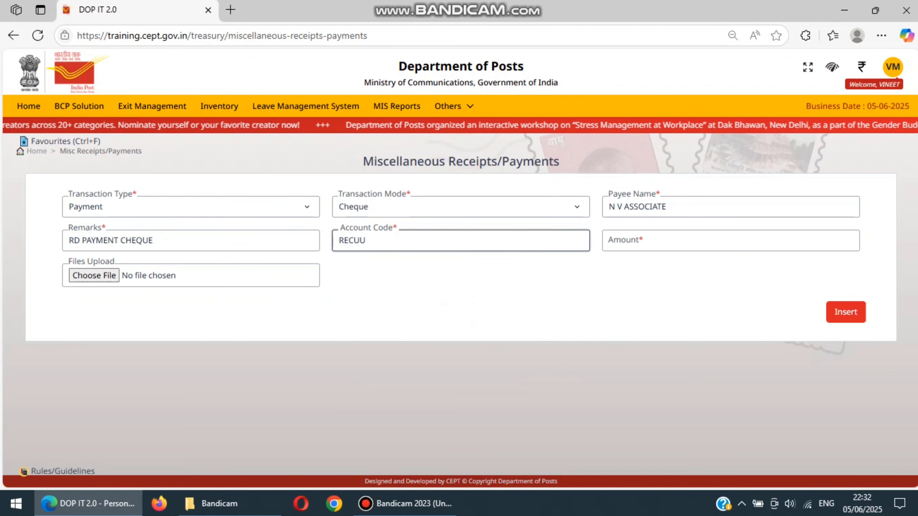
key(BackSpace)
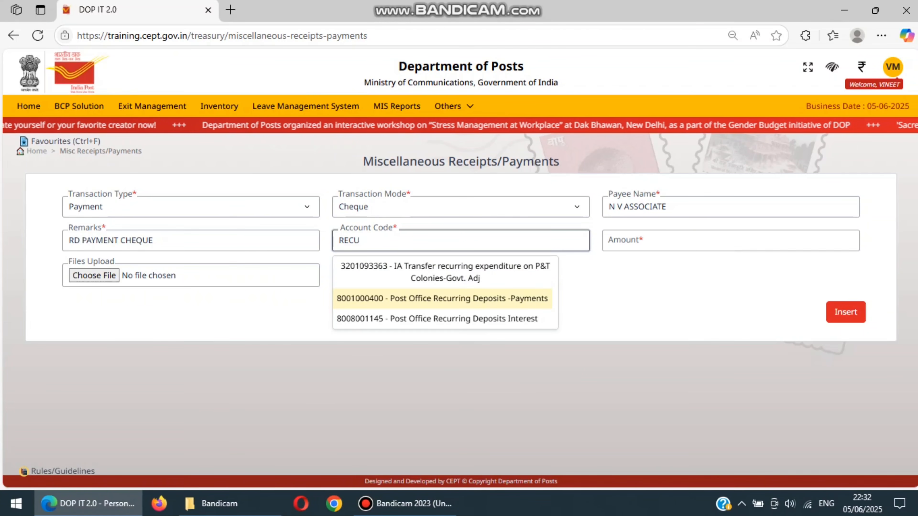
click(442, 299)
click(719, 240)
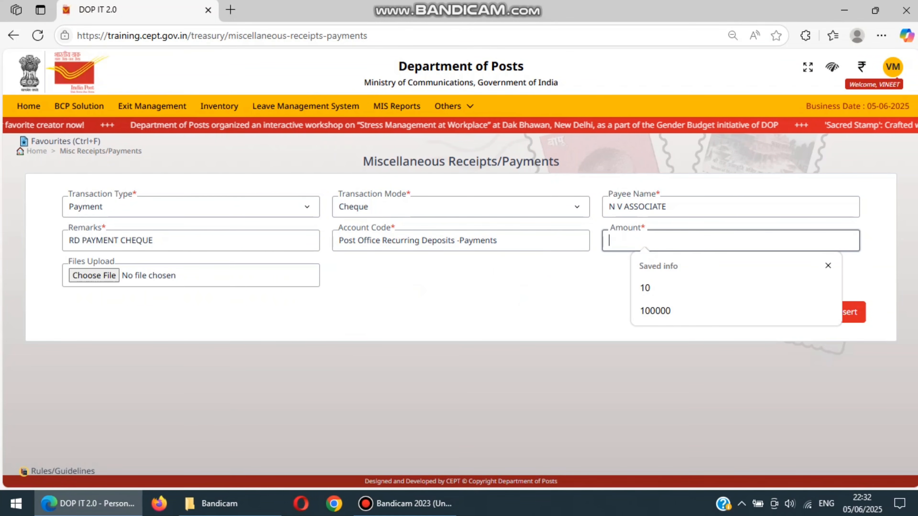
text(30000)
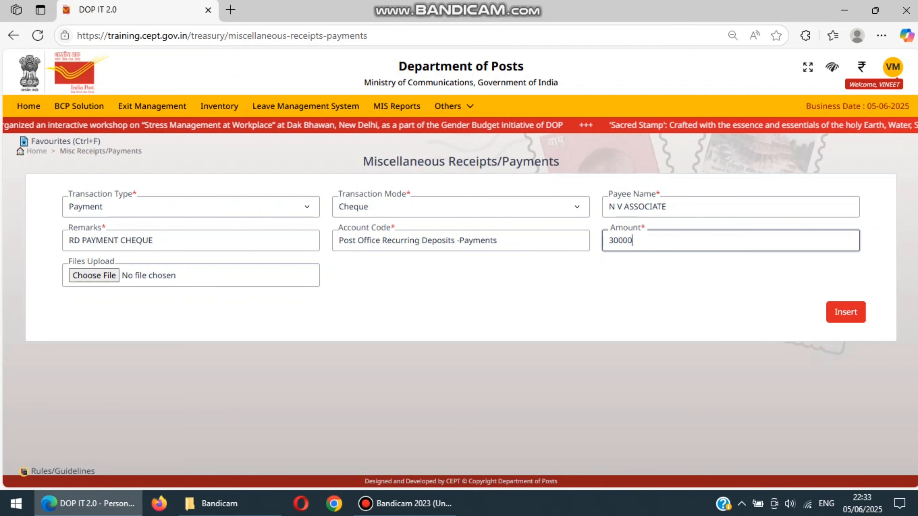
click(845, 312)
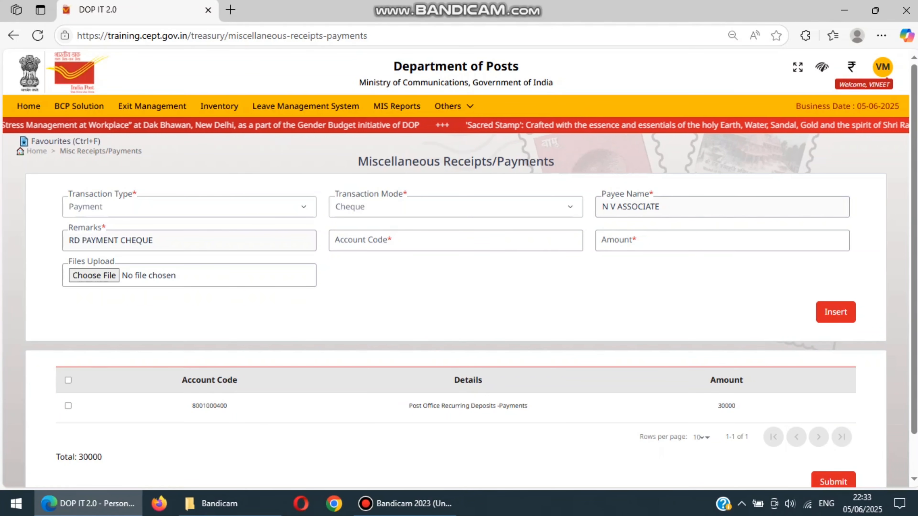
Insert a second payment entry of 4587 under the account code Post Office Recurring Deposits Interest
click(455, 240)
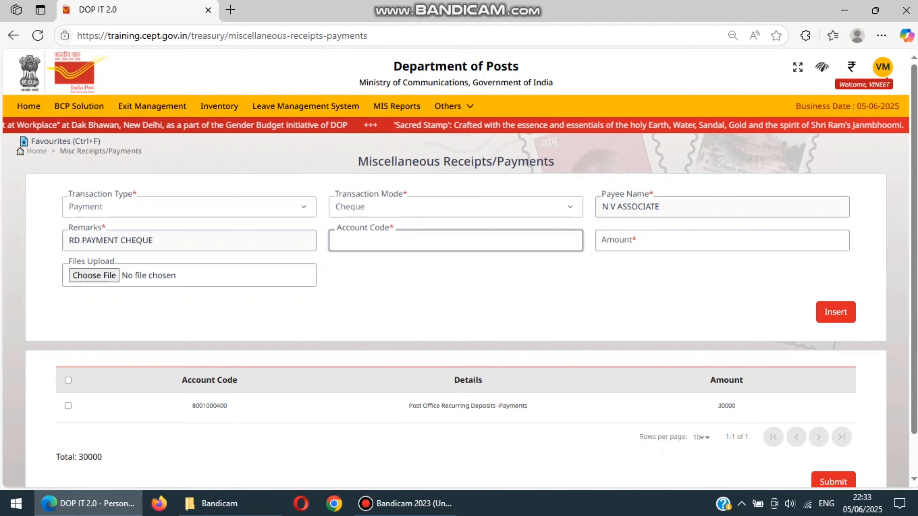
text(RECU)
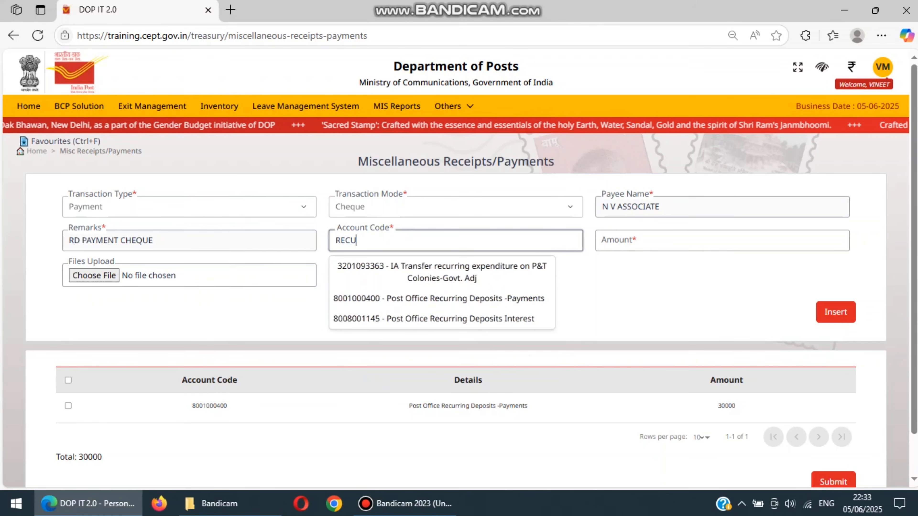
text(R)
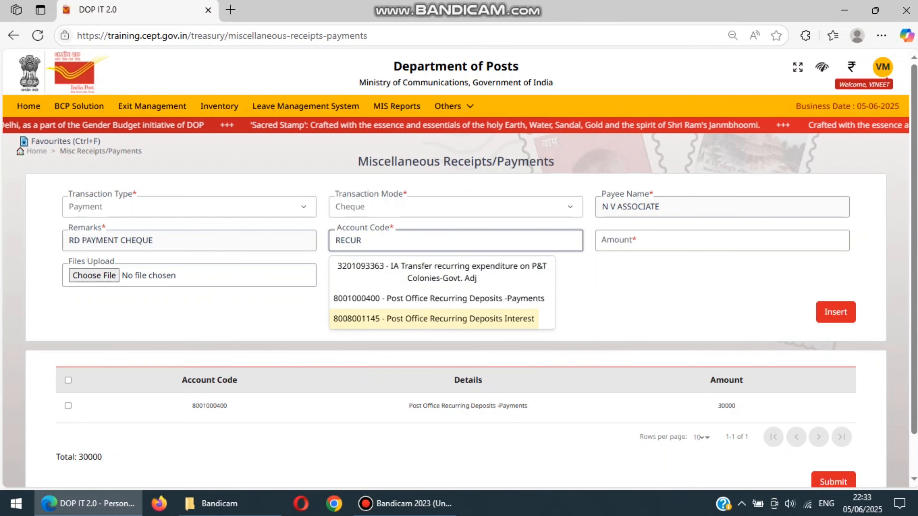
key(Return)
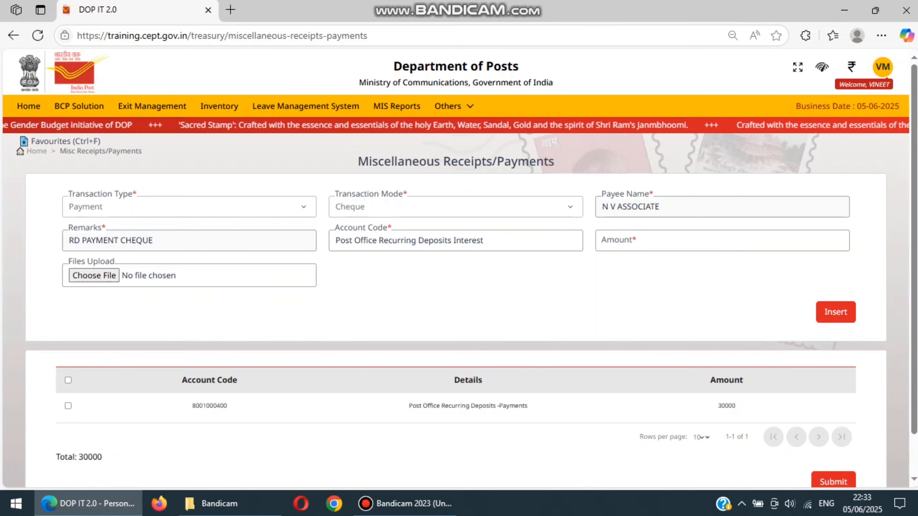
click(722, 240)
text(45)
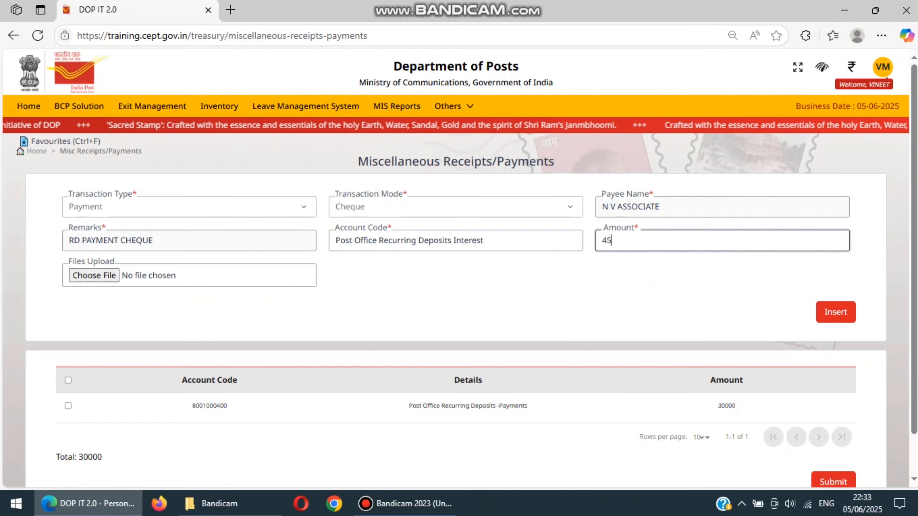
text(87)
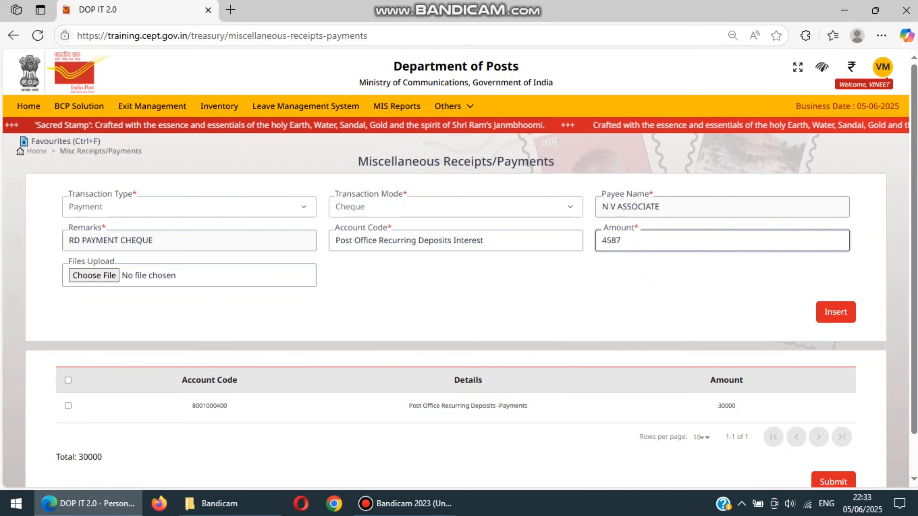
click(835, 312)
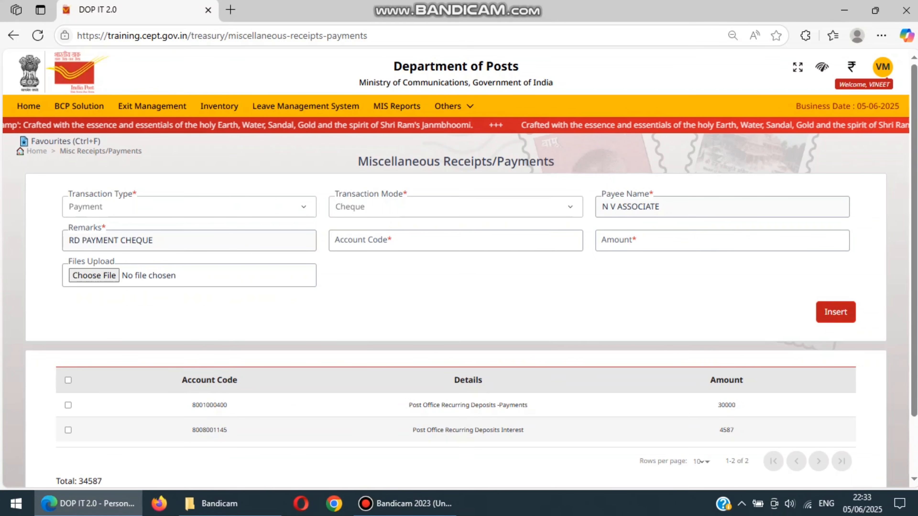
Submit the miscellaneous cheque payment with both recurring deposit entries kept
scroll(835, 312, down, 2)
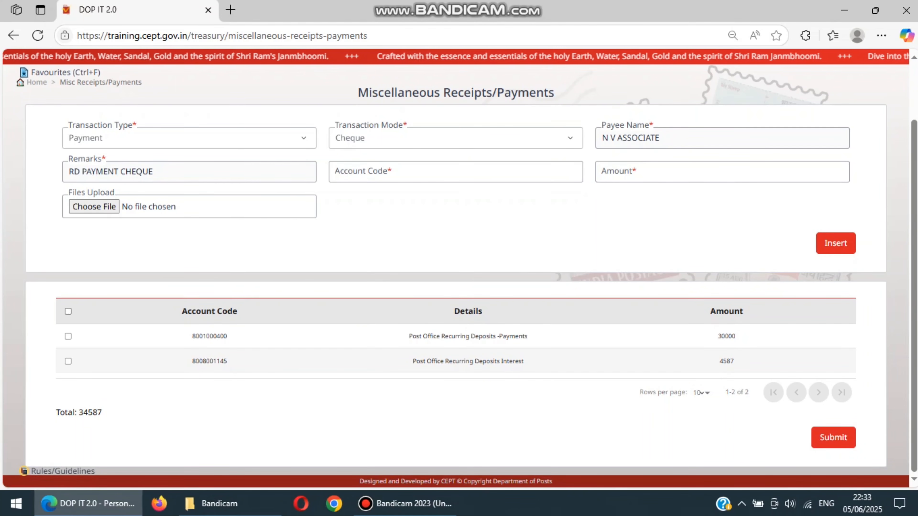
click(68, 312)
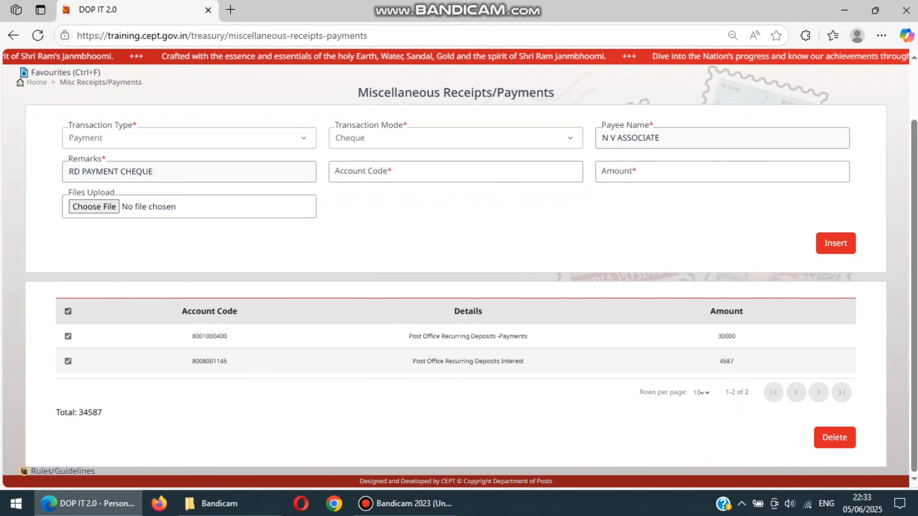
click(68, 311)
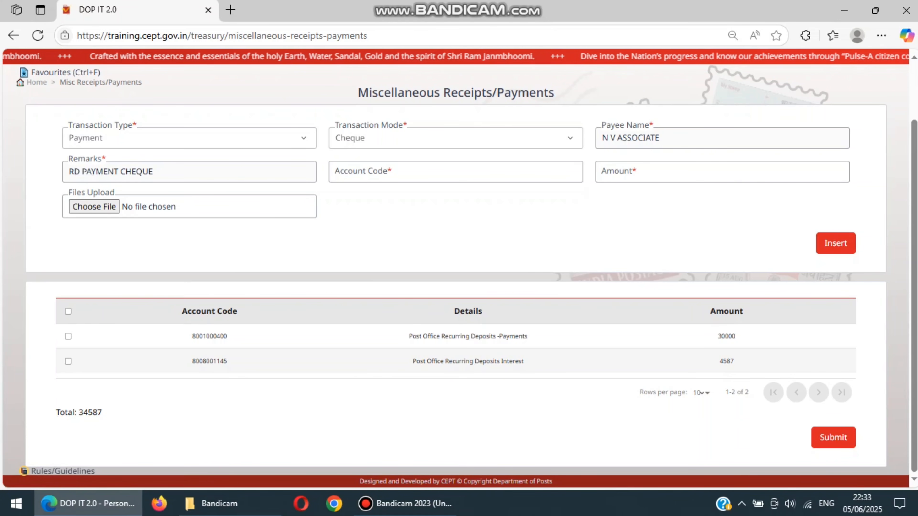
click(833, 437)
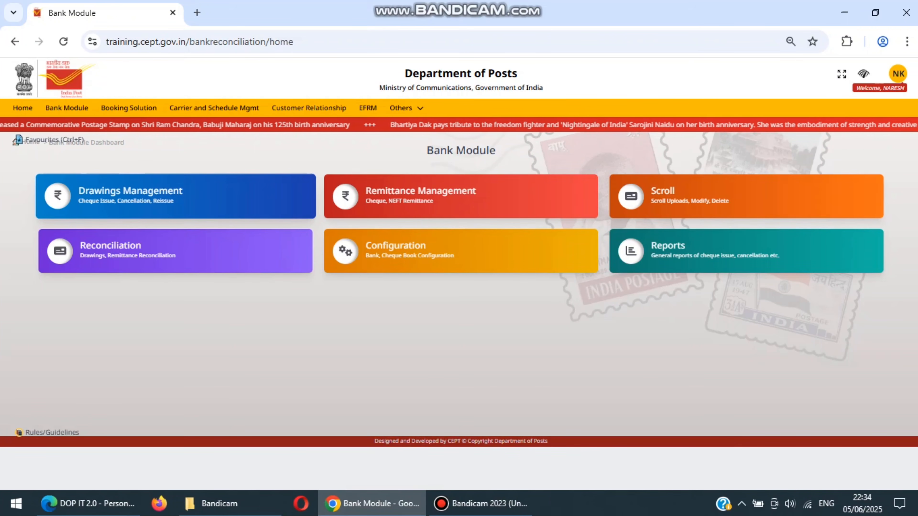
In the Bank Module in Chrome, open the N V ASSOCIATE cheque issue request under Drawings Management and issue the cheque
click(144, 196)
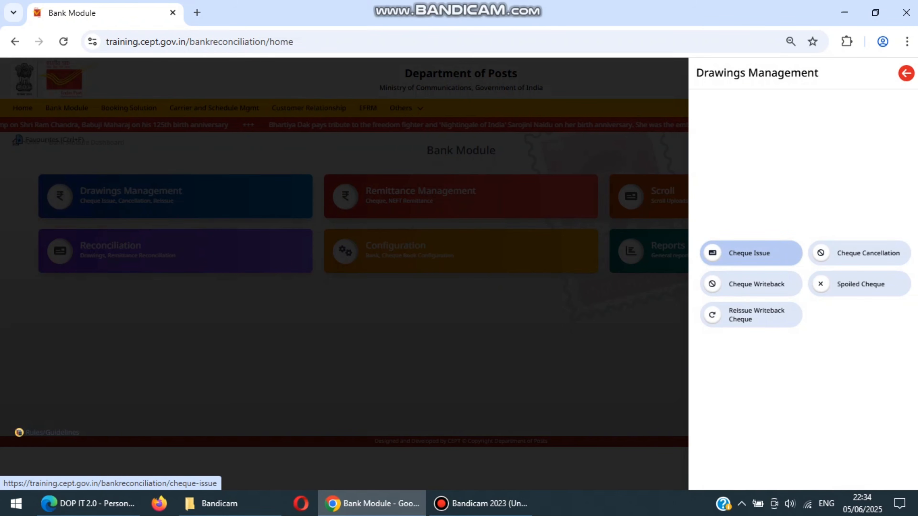
click(750, 253)
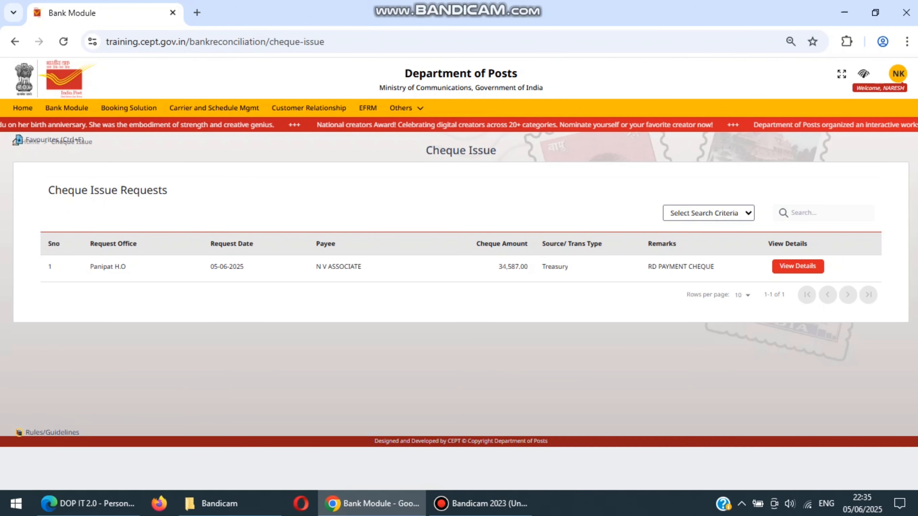
click(798, 266)
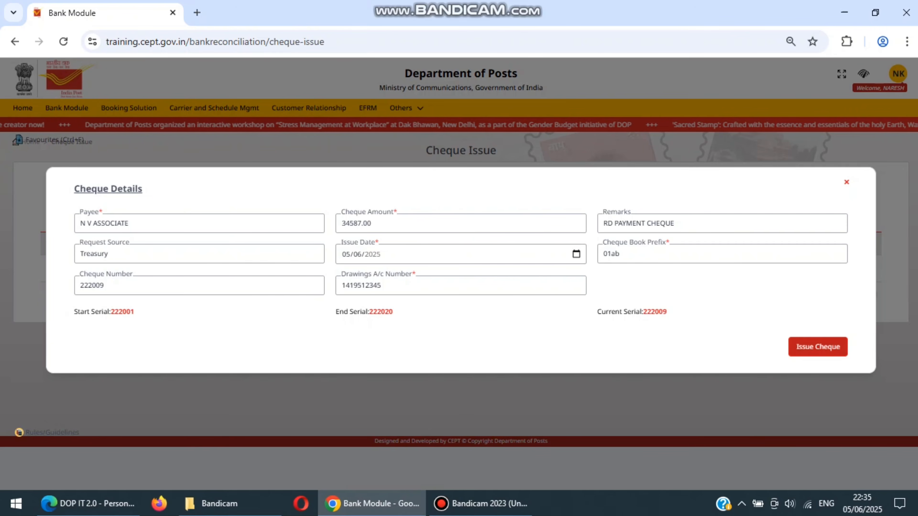
click(818, 347)
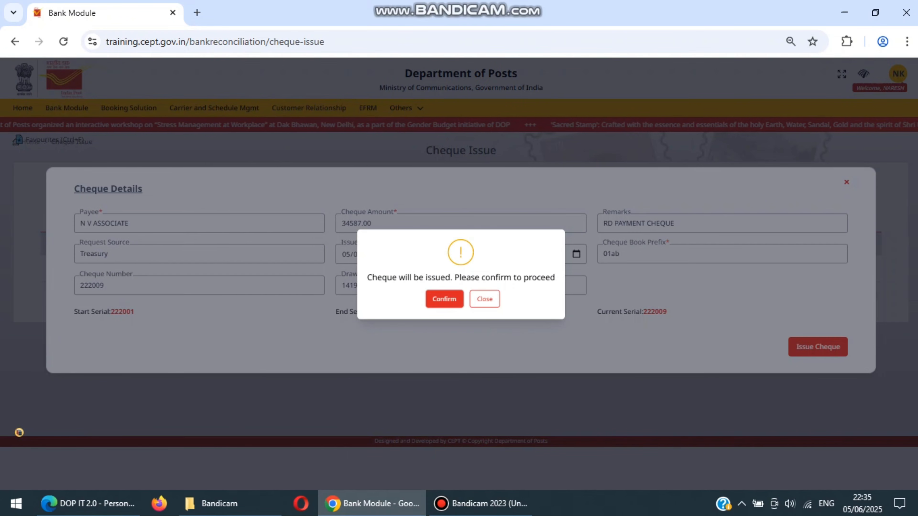
click(444, 299)
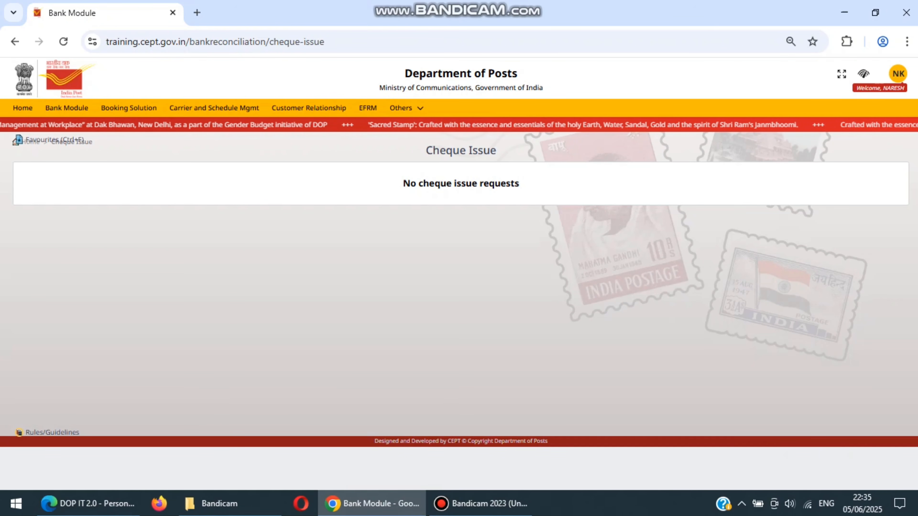
Open the miscellaneous transactions approval in Treasury and enter the remark ISSUED for the pending cheque payment
mouse_move(406, 108)
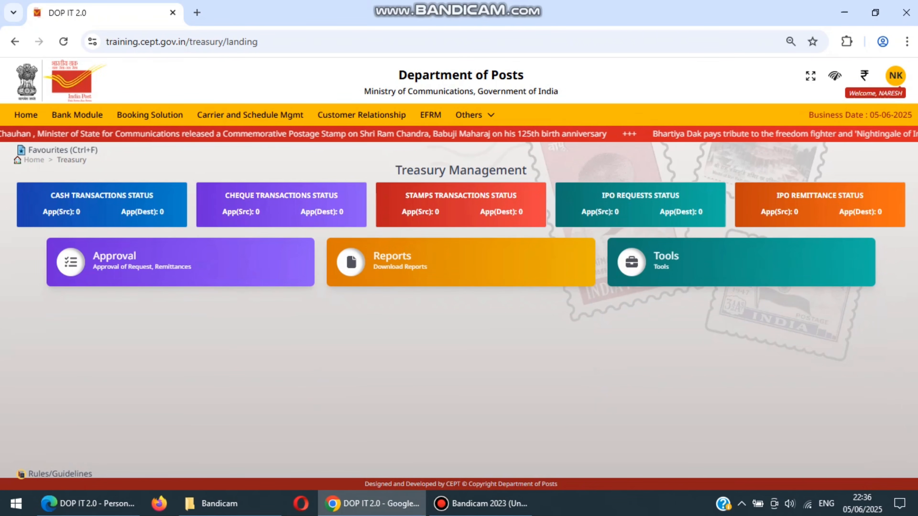
click(181, 261)
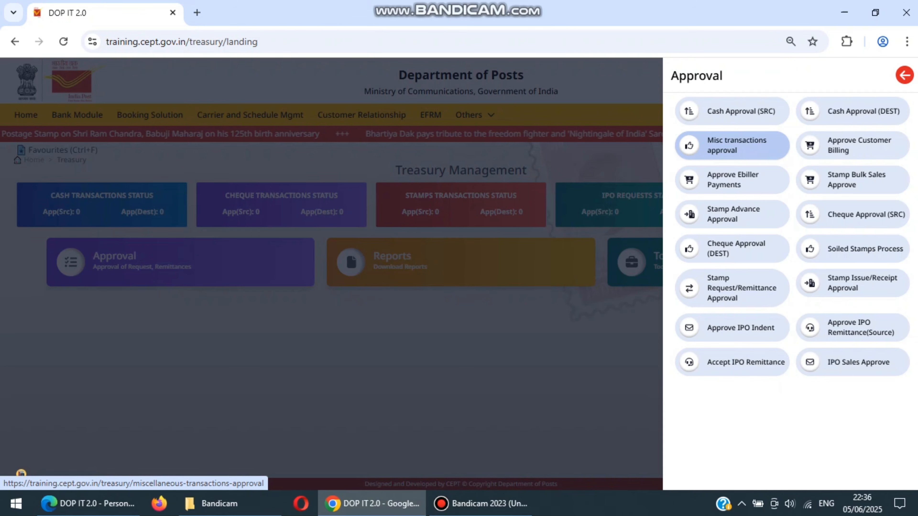
click(732, 145)
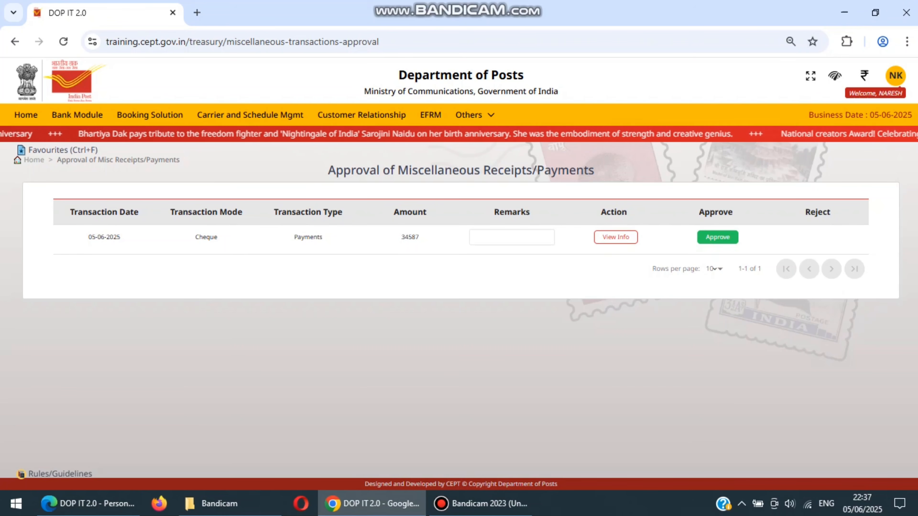
click(511, 237)
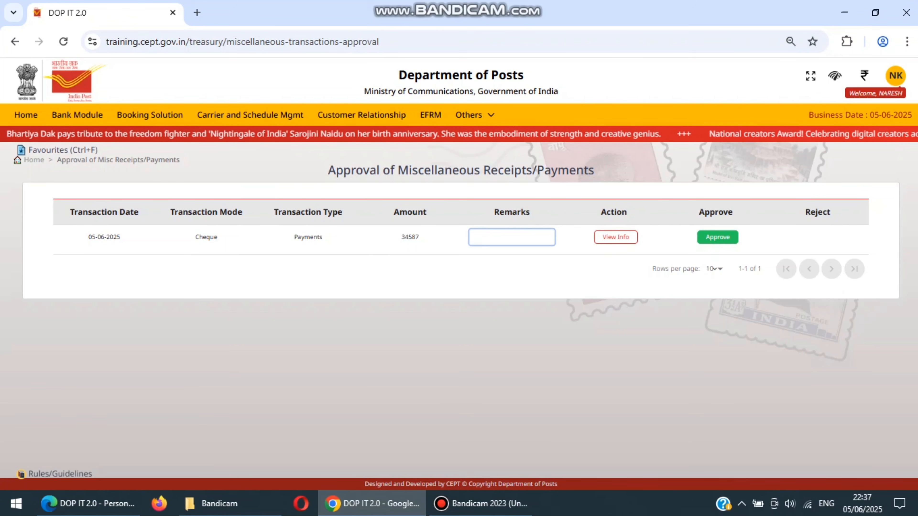
text(ISSUED)
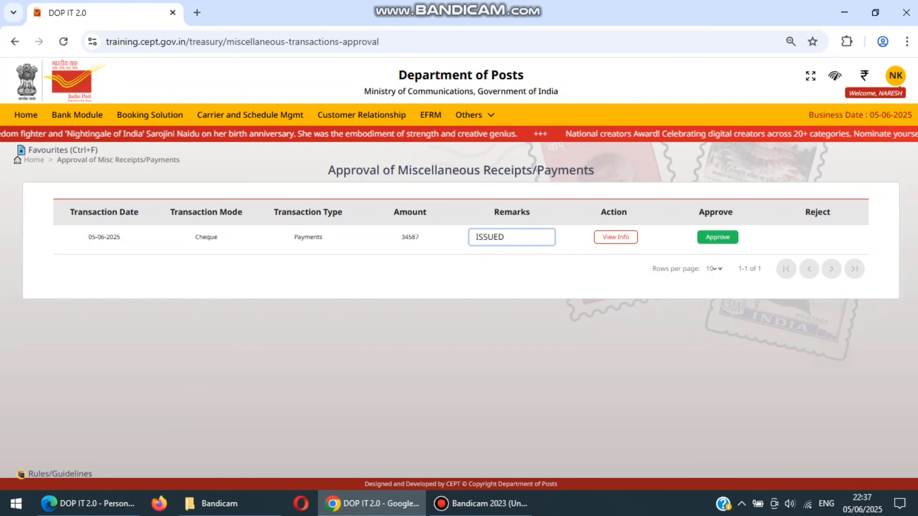
Review the request details of the pending cheque payment and approve the transaction
click(616, 237)
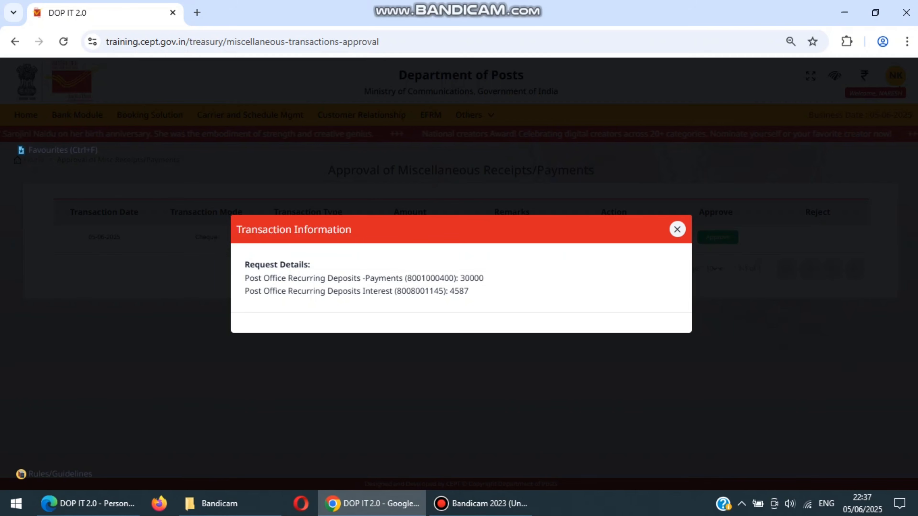
click(677, 229)
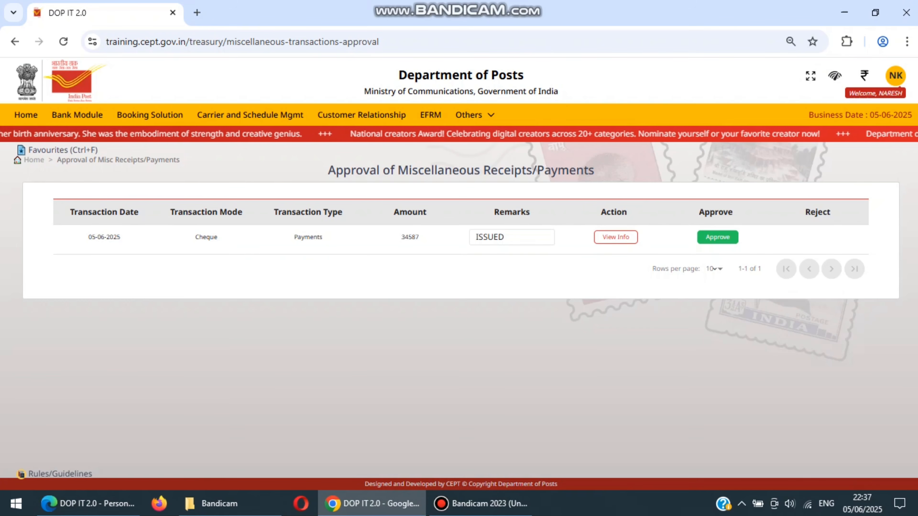
click(717, 237)
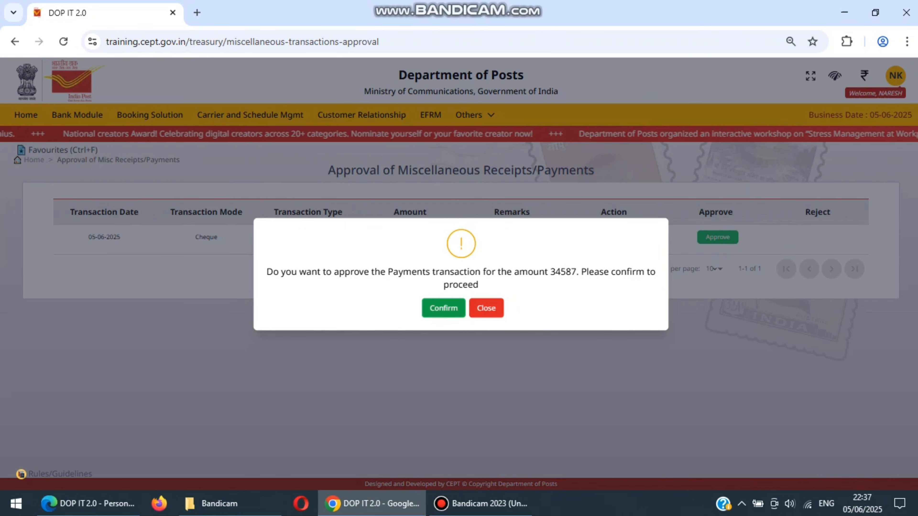
click(443, 308)
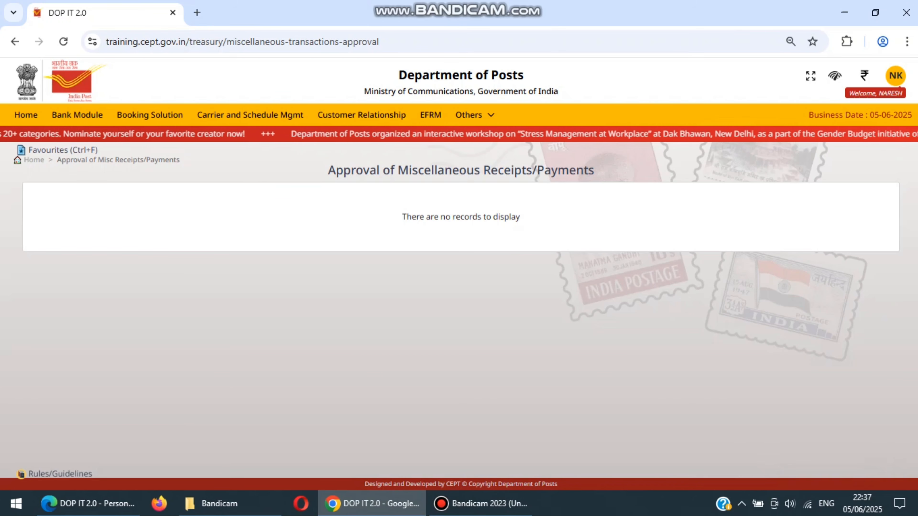
Switch to Edge and open the list of cheques for disposal under the Treasury cash and cheque functions
click(87, 503)
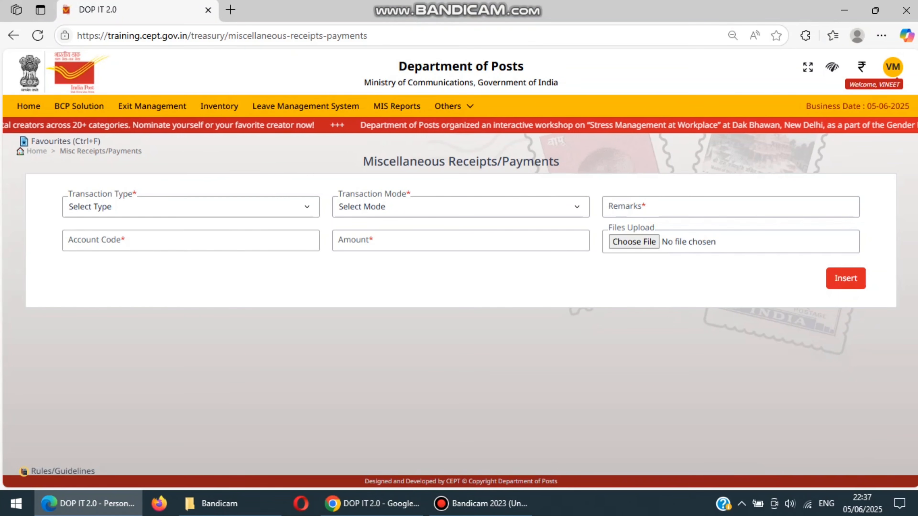
mouse_move(448, 106)
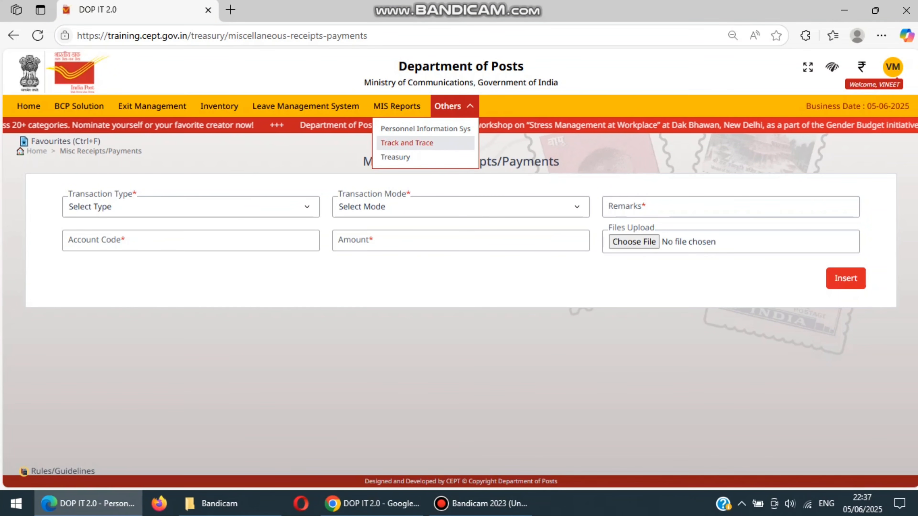
click(395, 157)
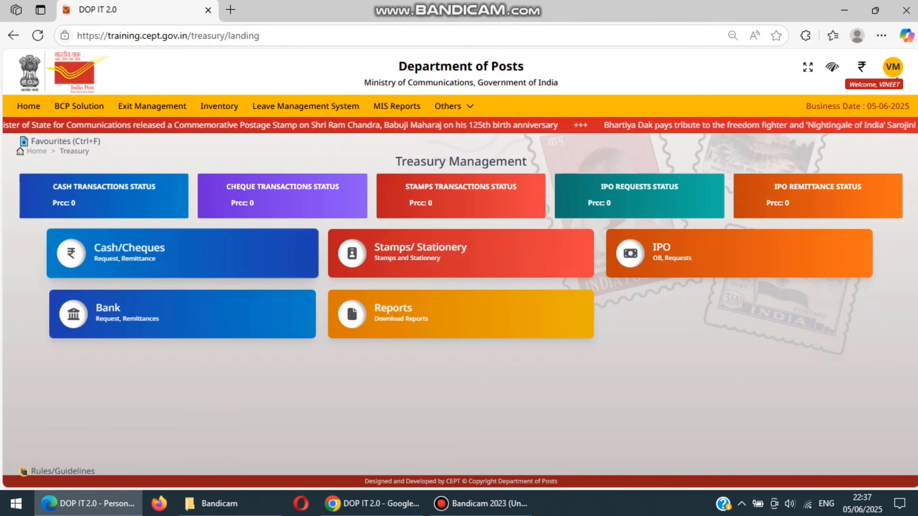
click(183, 253)
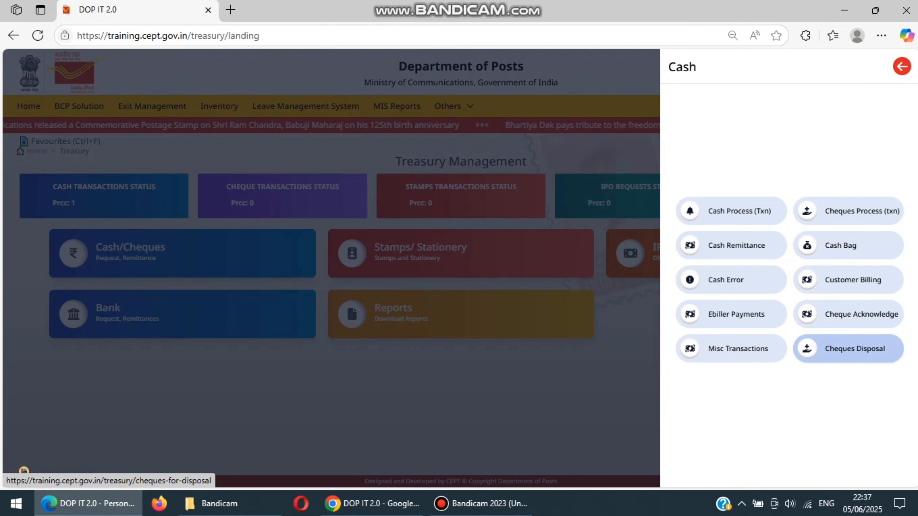
click(849, 349)
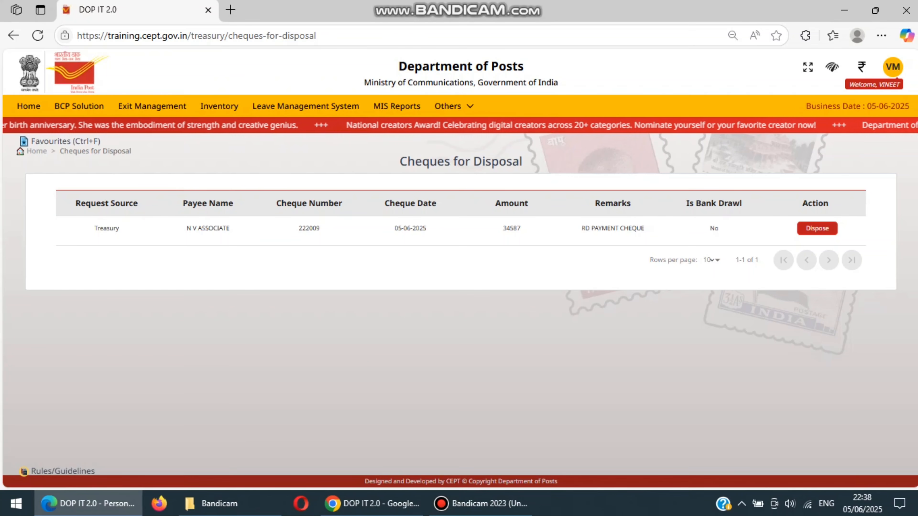
Dispose of the treasury cheque issued to N V ASSOCIATE and confirm the disposal
click(817, 228)
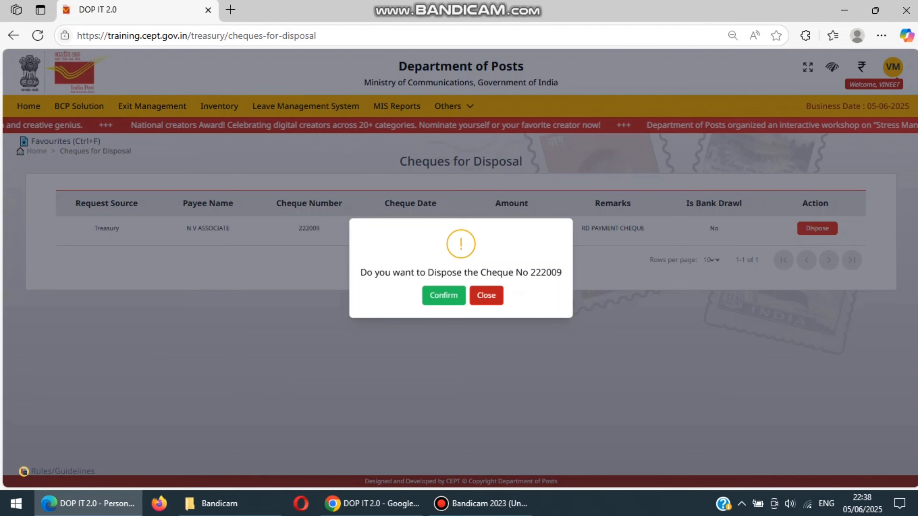
click(486, 295)
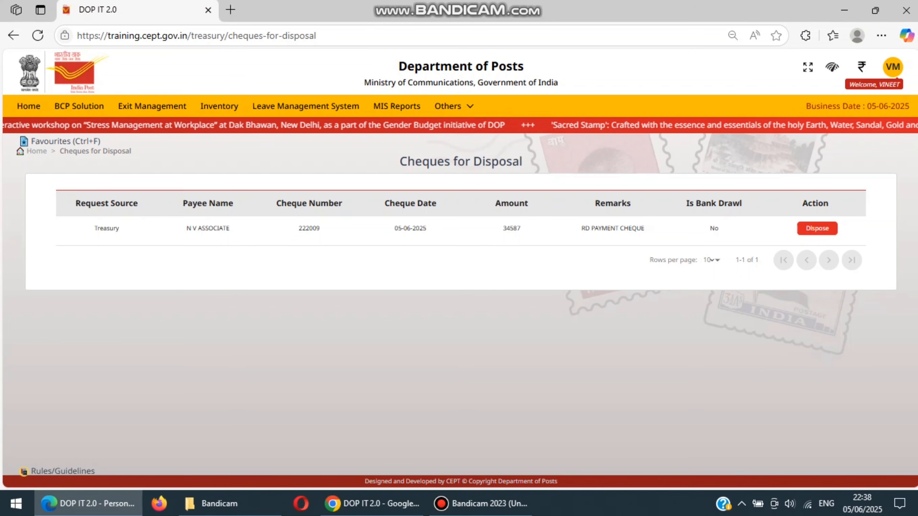
click(817, 228)
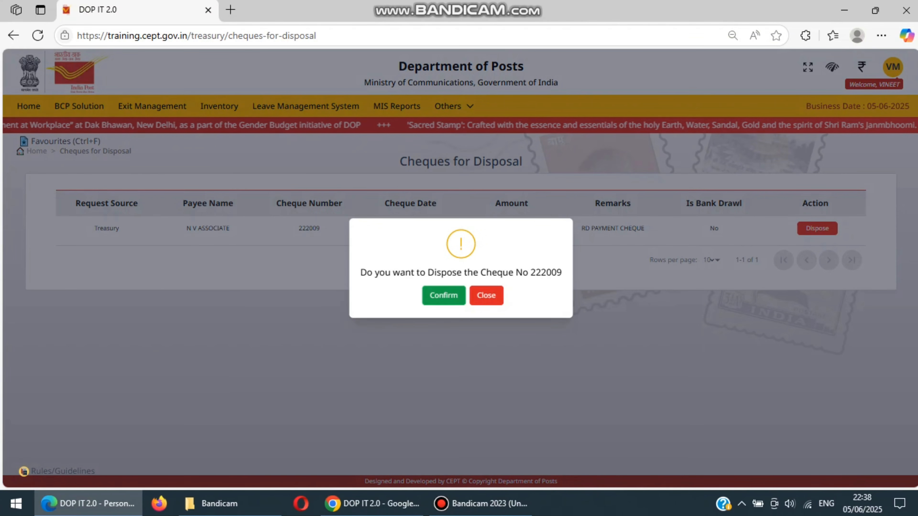
click(444, 295)
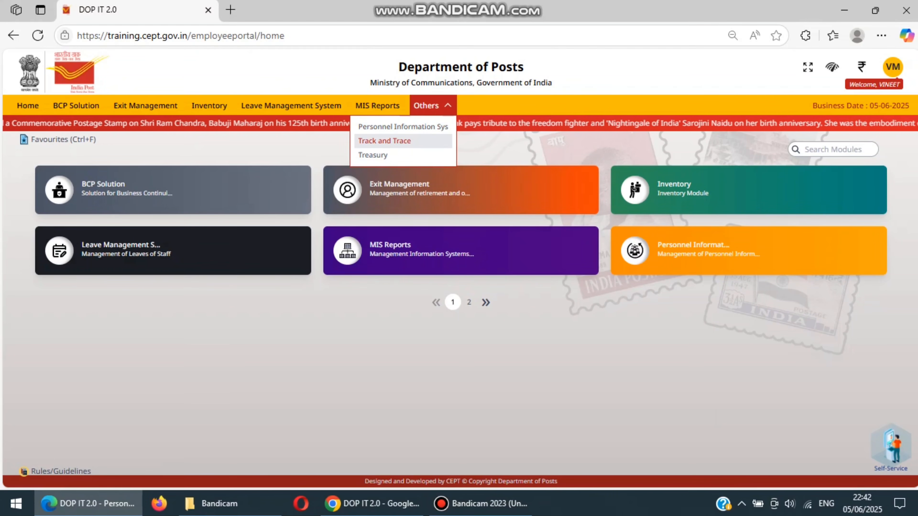
Start a new miscellaneous treasury transaction with type Receipt and mode Cheque
click(374, 155)
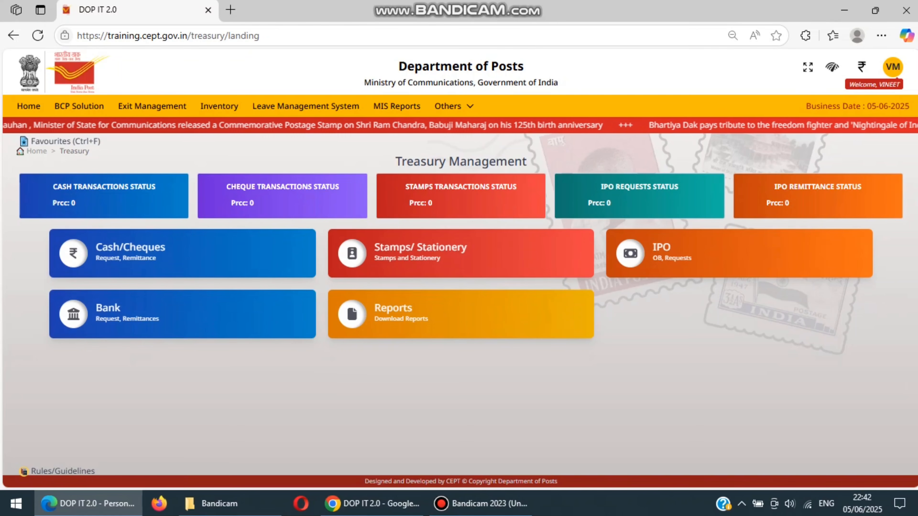
click(183, 255)
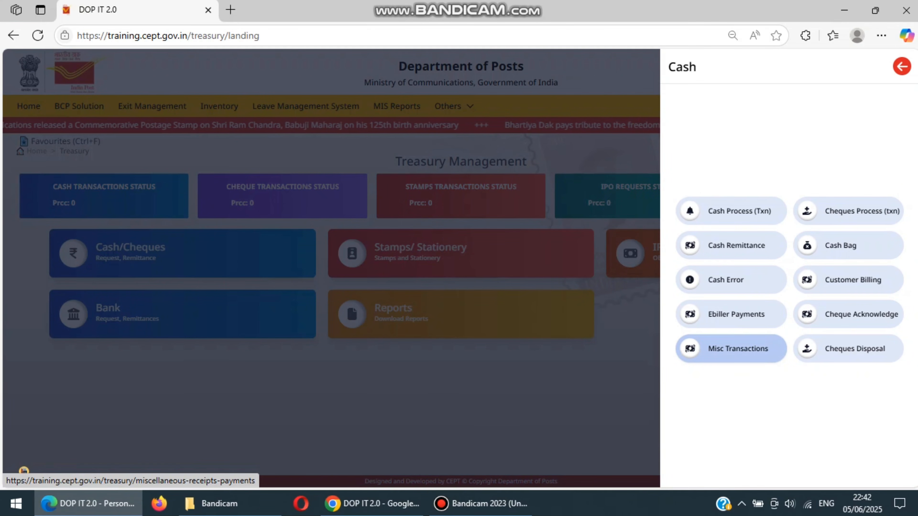
click(737, 348)
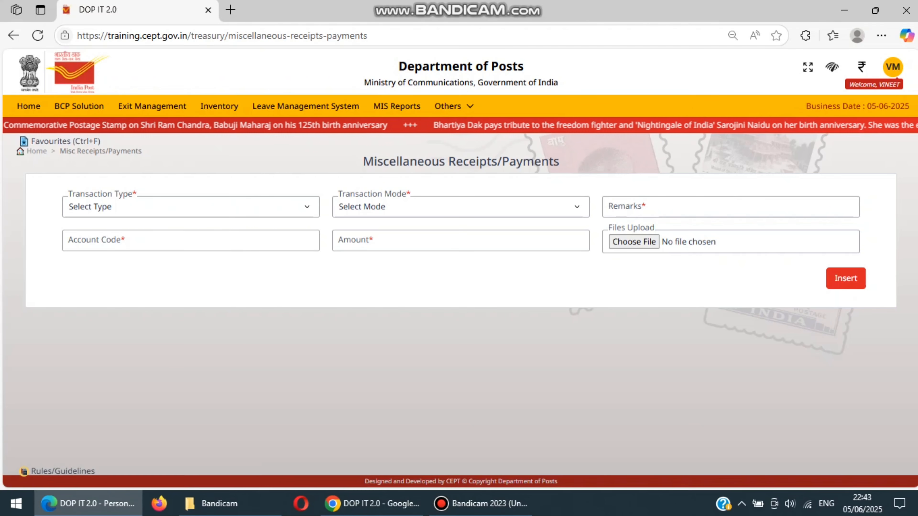
click(191, 207)
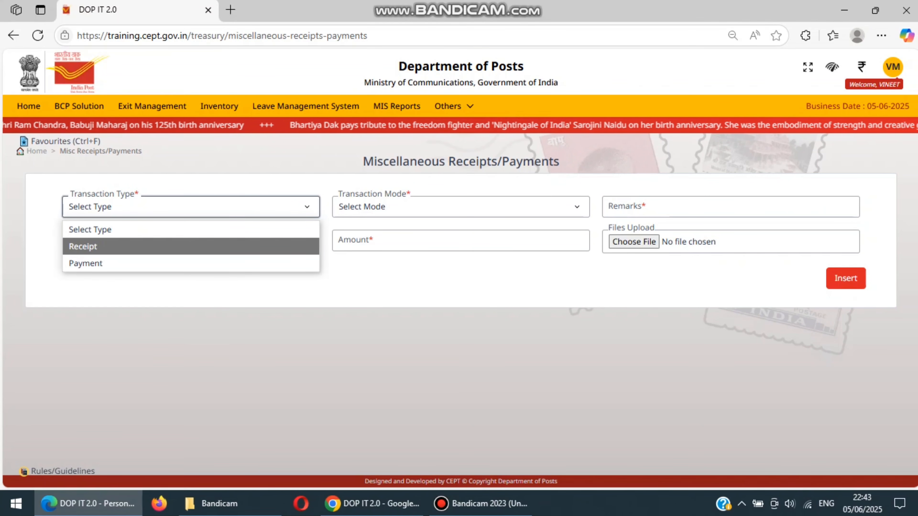
click(191, 247)
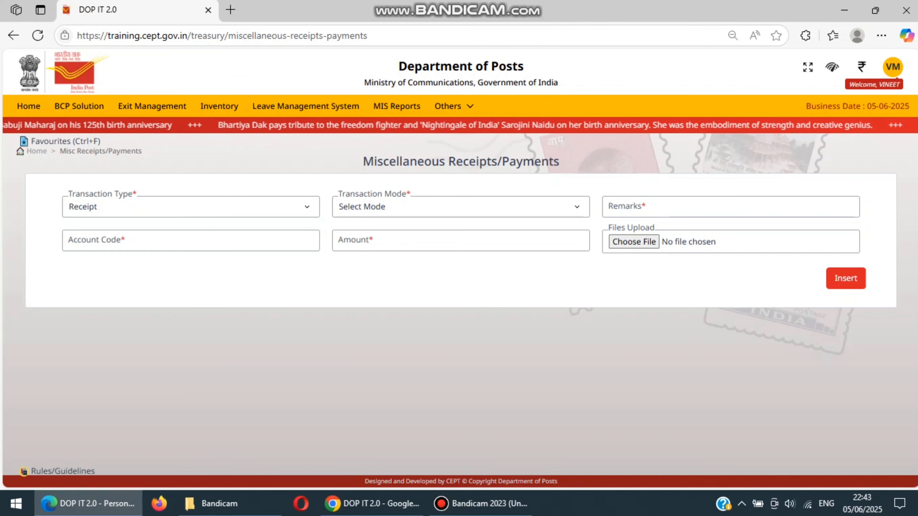
click(461, 207)
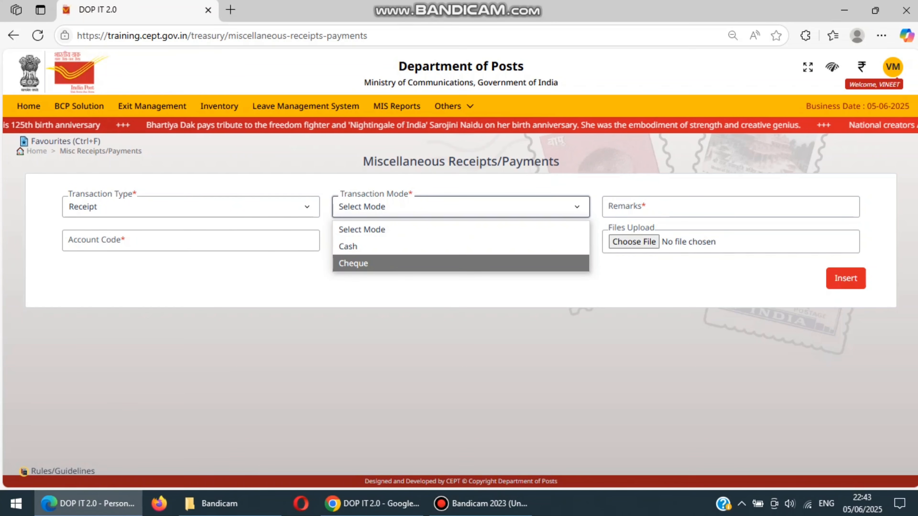
click(361, 263)
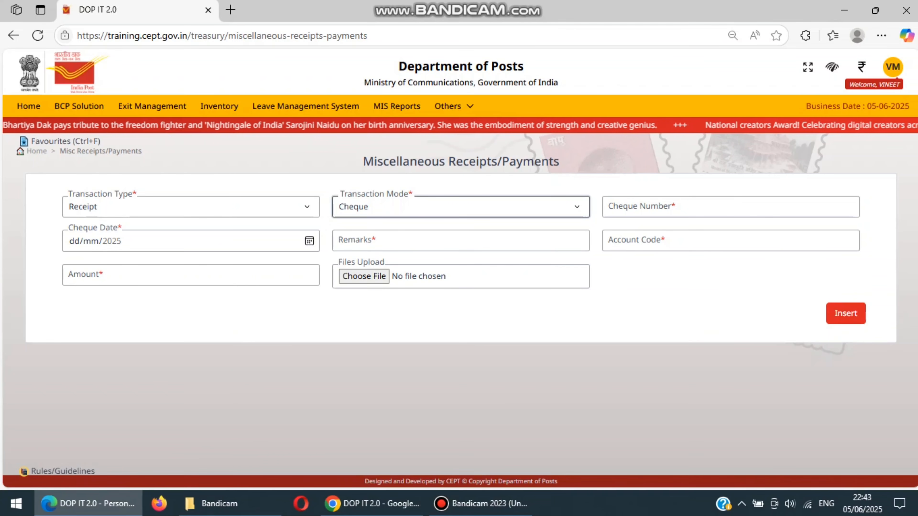
click(731, 207)
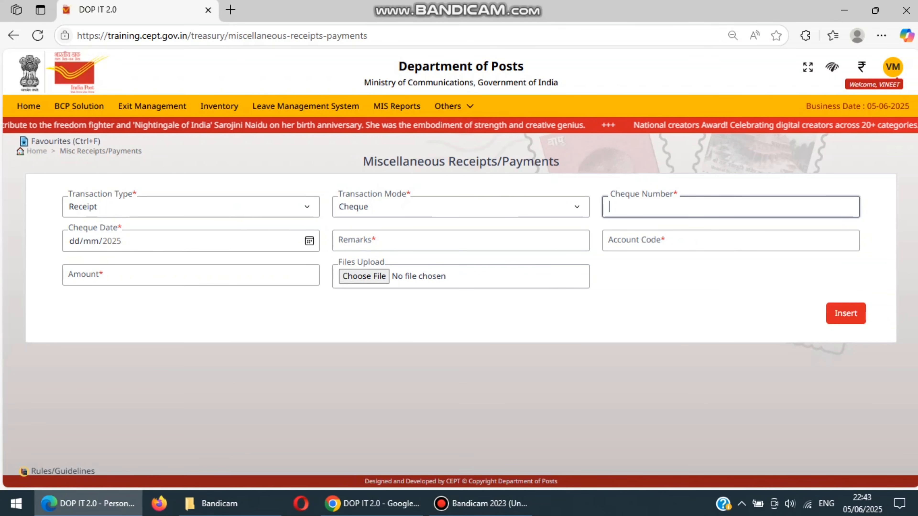
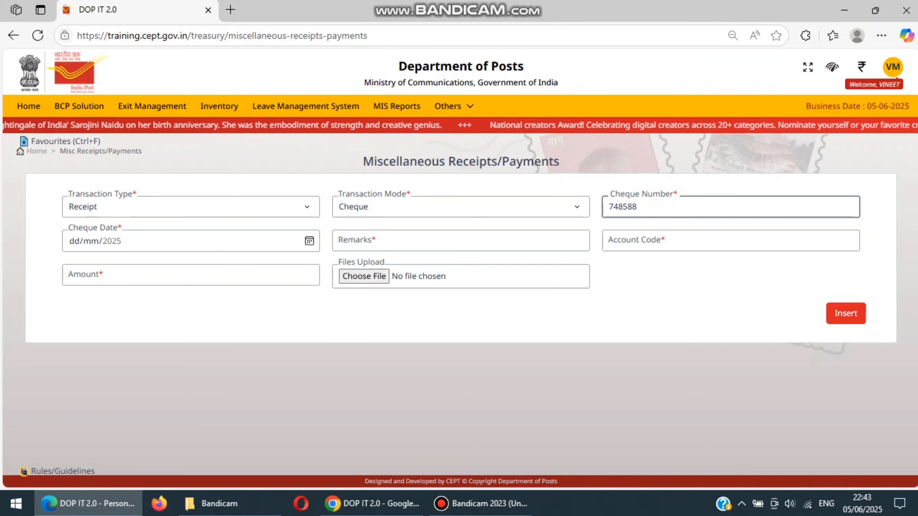
click(309, 241)
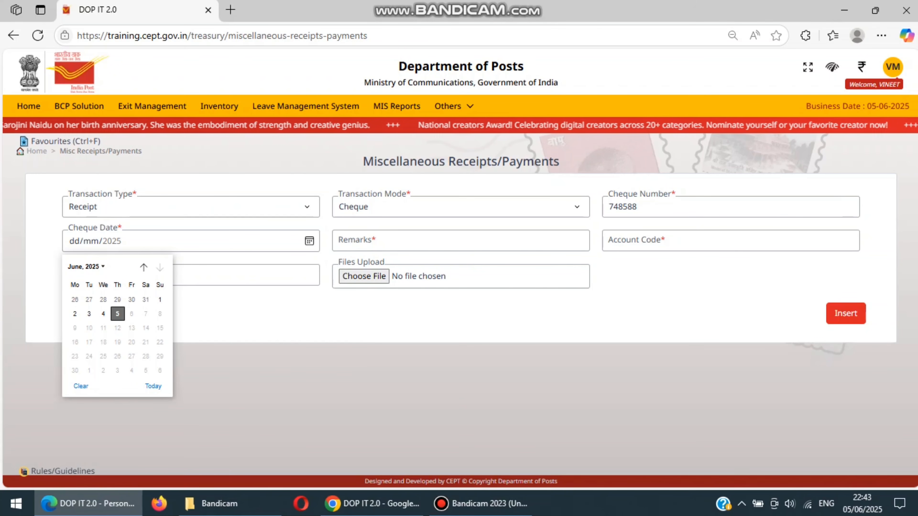
click(103, 313)
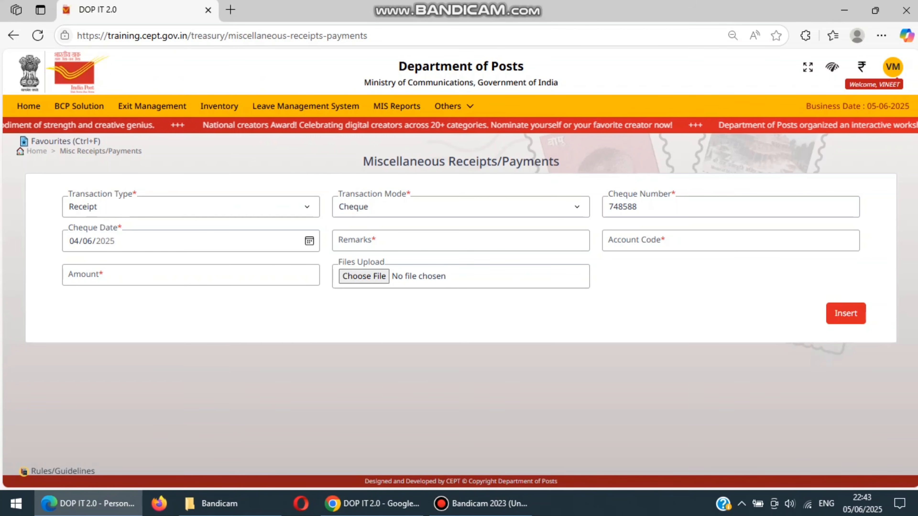
Enter the remarks NSC ACCOUNT OPENING CHEQUE for the receipt
click(460, 241)
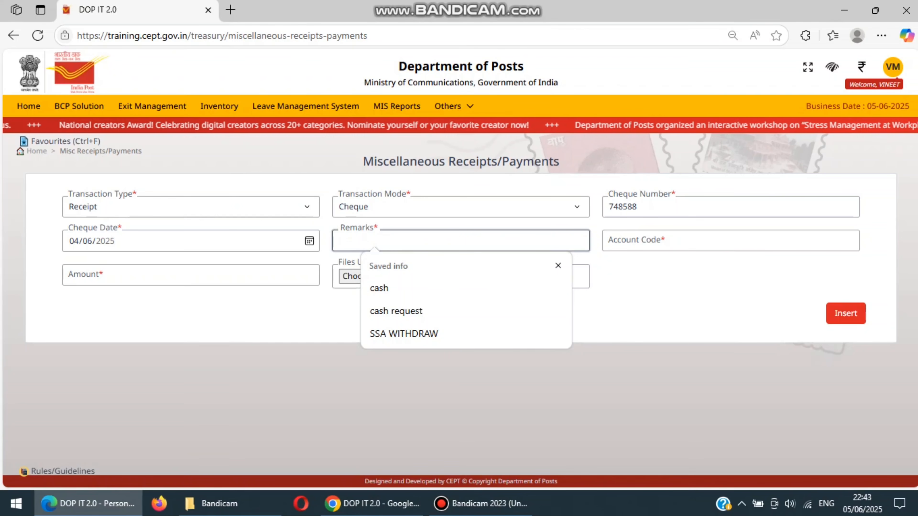
text(NSC ACC)
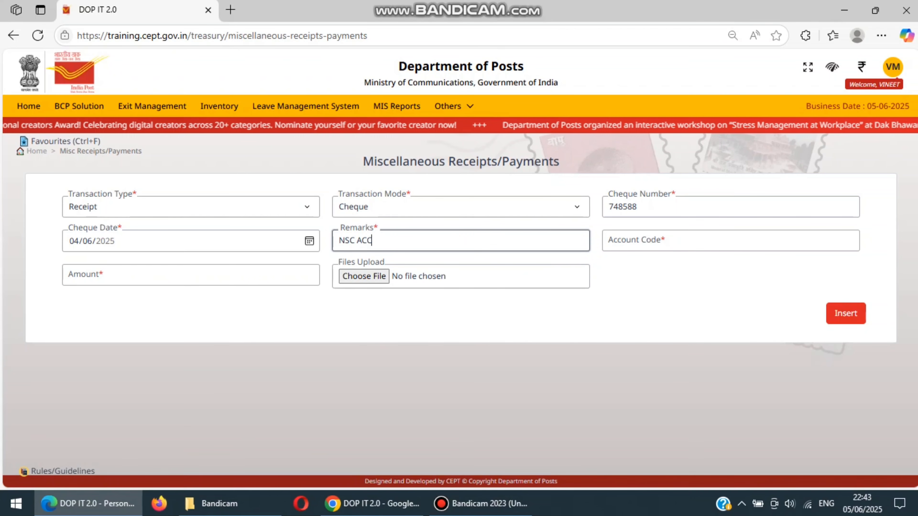
text(OUNT OPE)
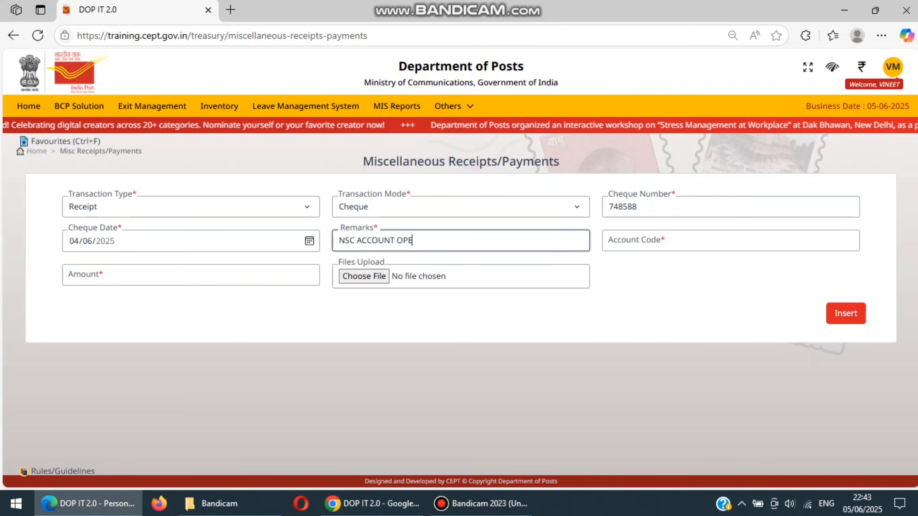
text(NING CHQ)
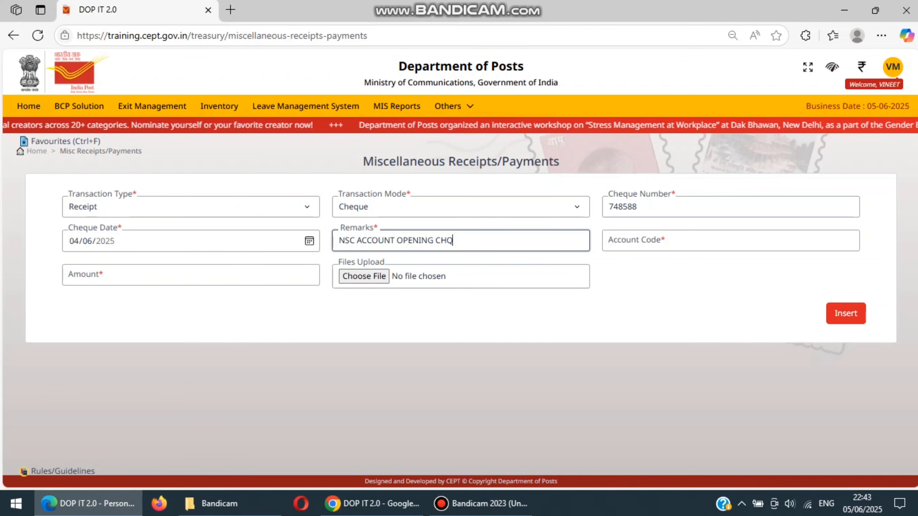
key(BackSpace)
text(EQUE)
Set the receipt's account code to 5 Year National Savings Certificates-Receipts by searching for NATIONAL SAVING
key(Tab)
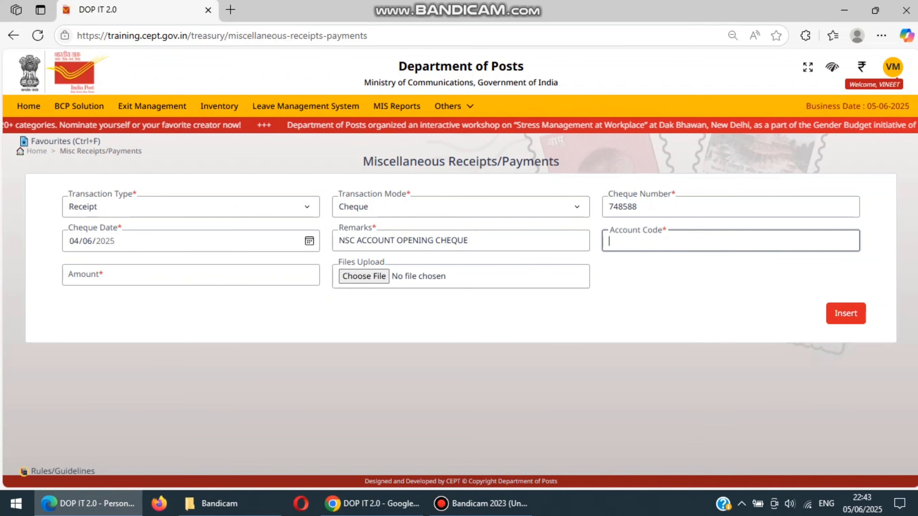
text(N)
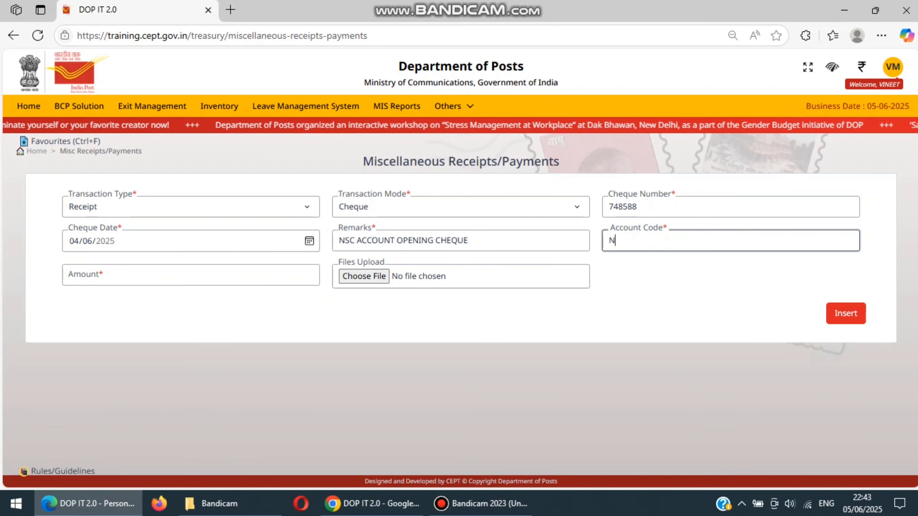
text(ATIONAL SA)
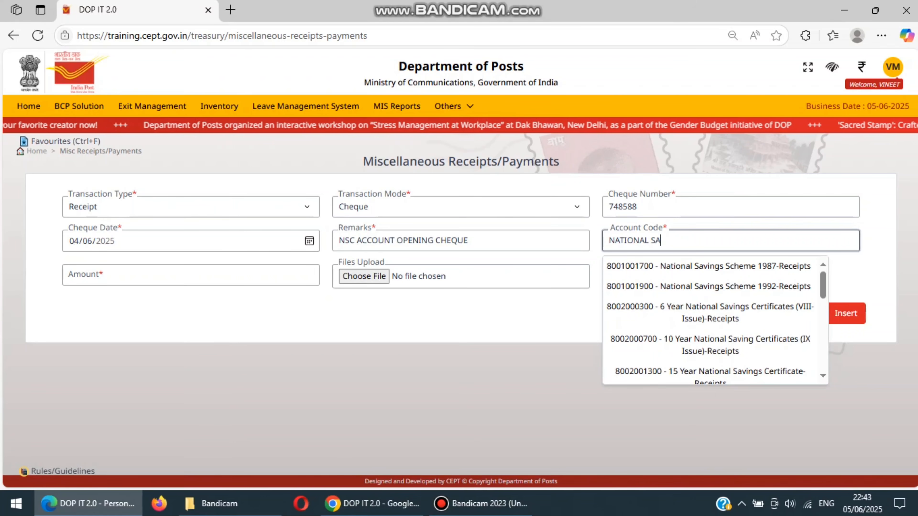
text(VING)
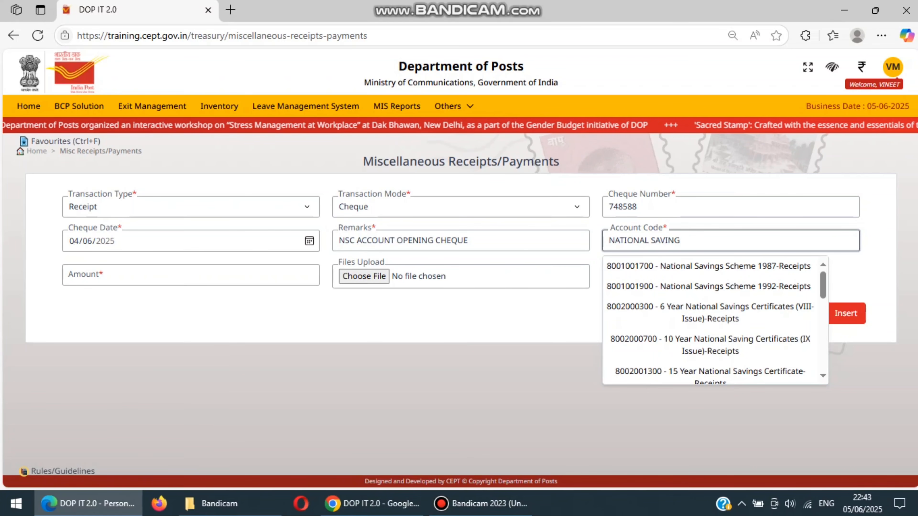
key(Down)
key(Down)
key(Down)
key(Up)
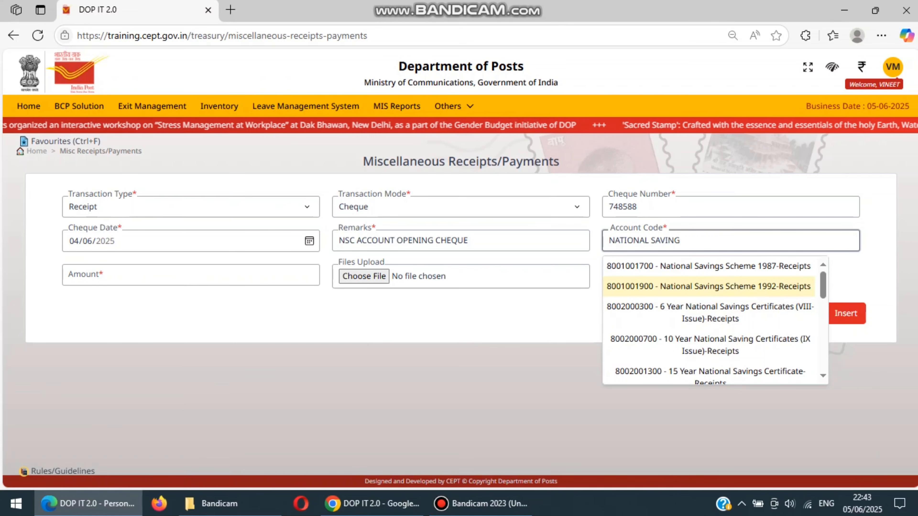
drag(822, 287, 823, 357)
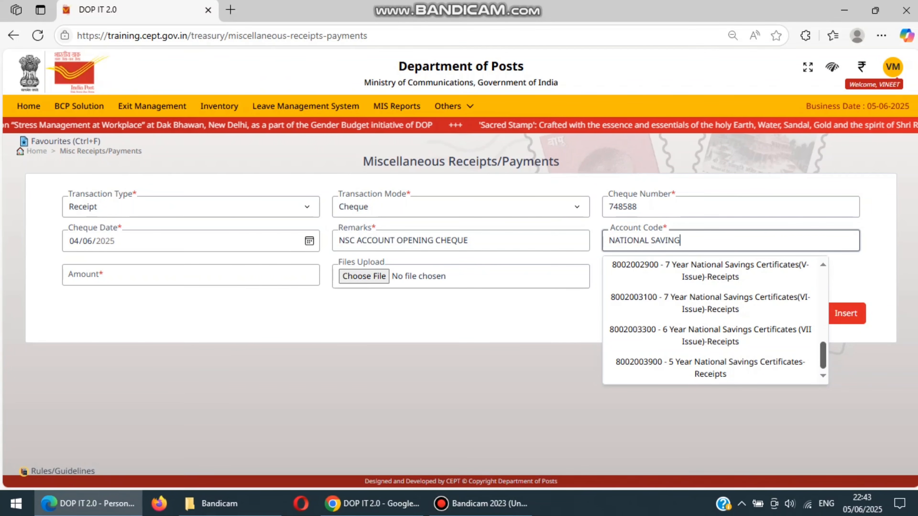
click(710, 368)
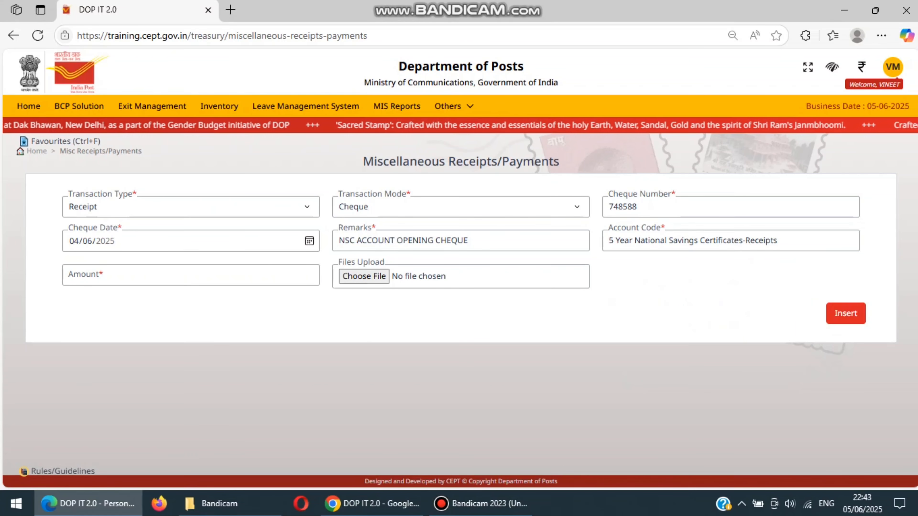
Enter an amount of 100000 and insert the entry into the receipt
click(191, 274)
text(1000)
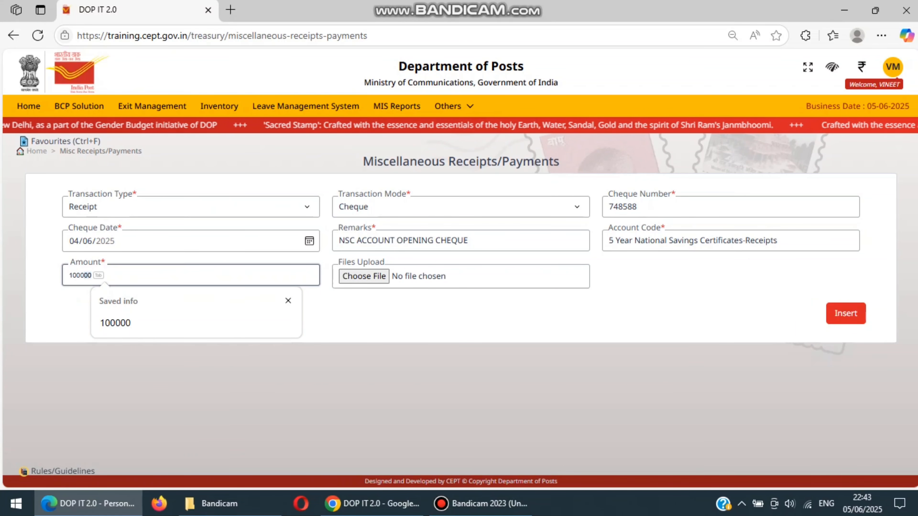
text(00)
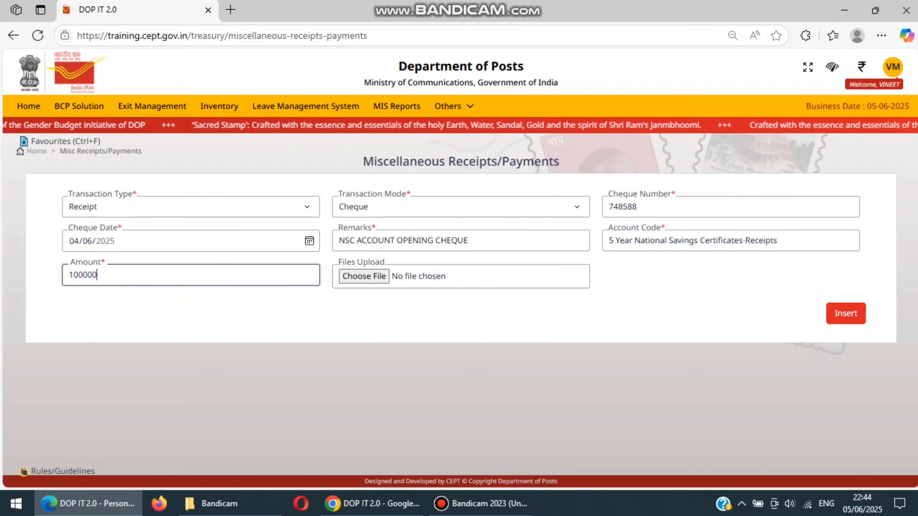
click(845, 313)
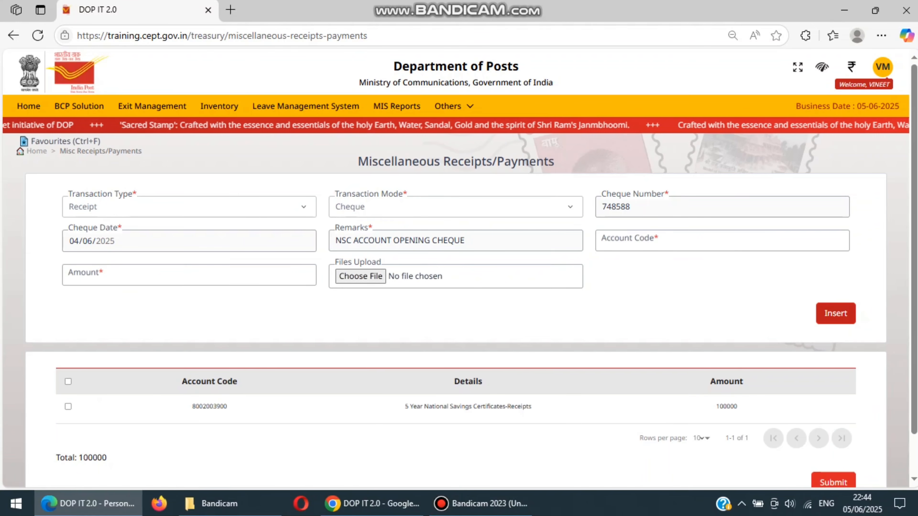
Submit the miscellaneous cheque receipt with its inserted National Savings Certificates entry
scroll(470, 325, down, 1)
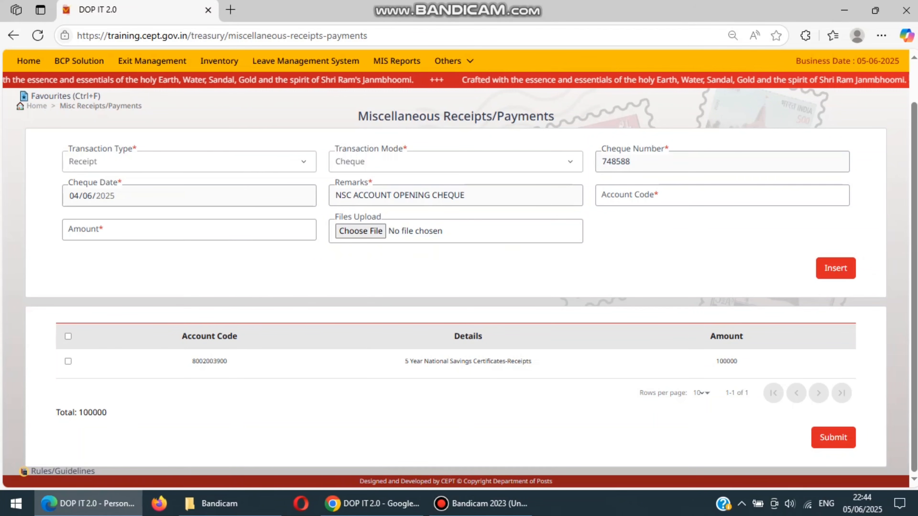
click(68, 361)
click(67, 361)
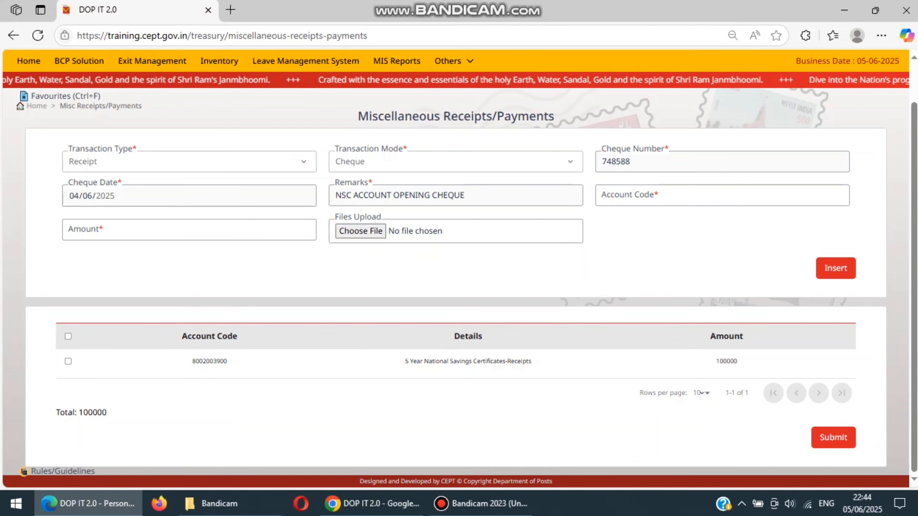
click(833, 437)
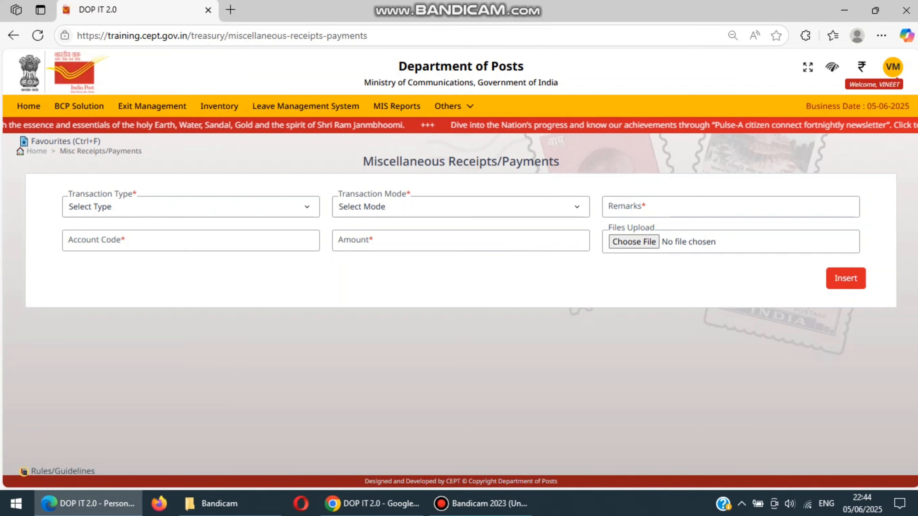
Switch to the Bank Module in Chrome and open the Cheque Remittance requests under Remittance Management
click(373, 503)
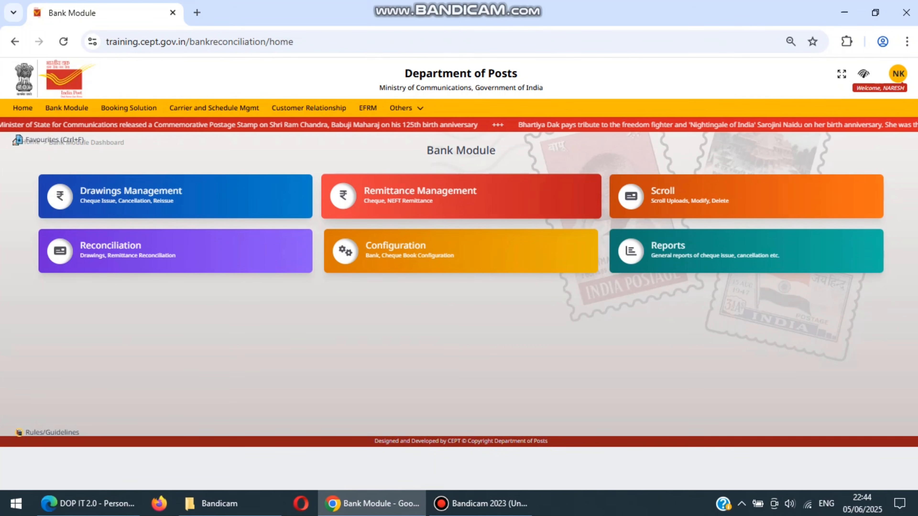
click(452, 197)
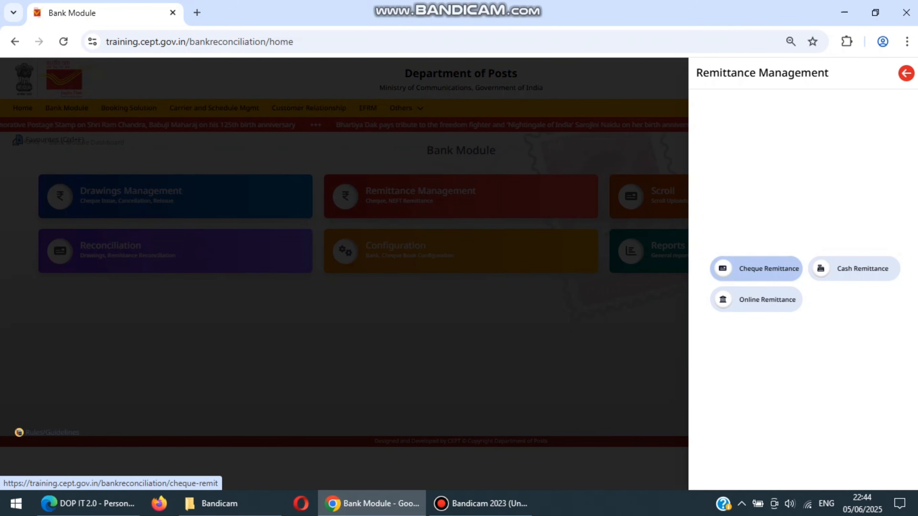
click(769, 268)
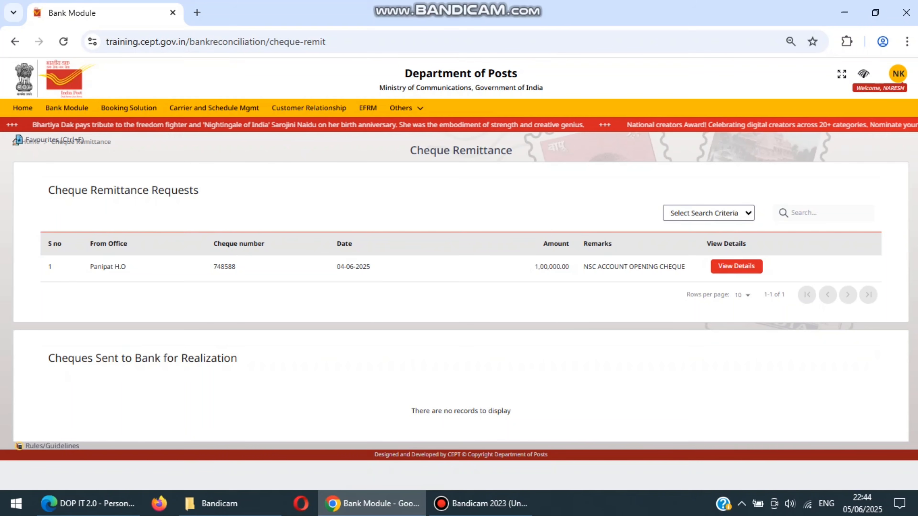
Open the details of the NSC account opening cheque request, send the cheque to the bank and confirm
click(736, 266)
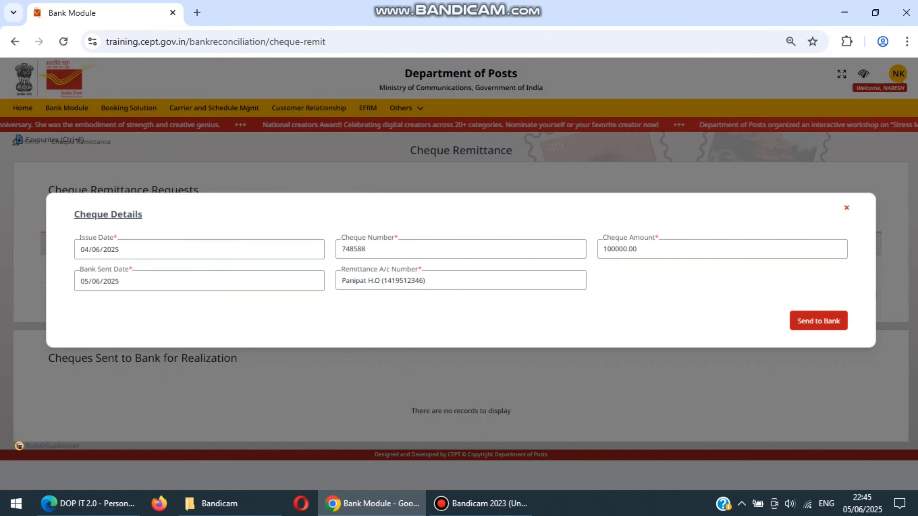
click(818, 321)
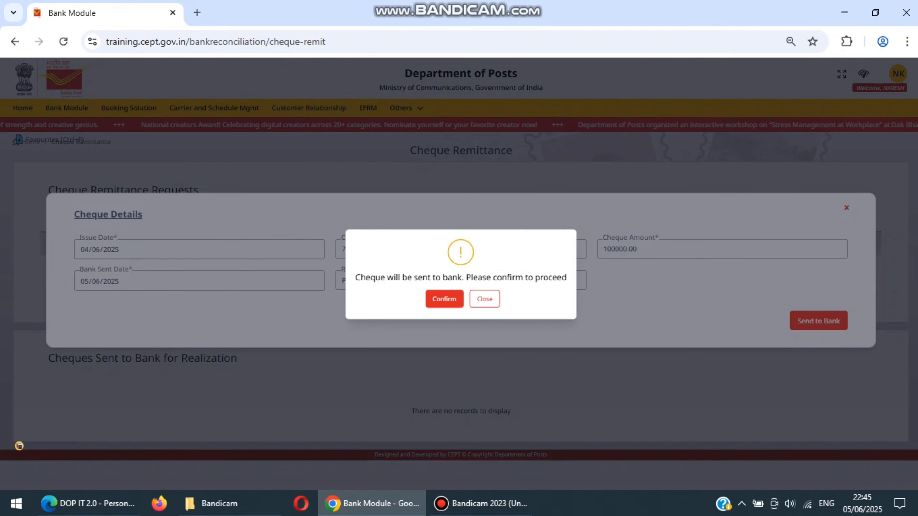
click(444, 299)
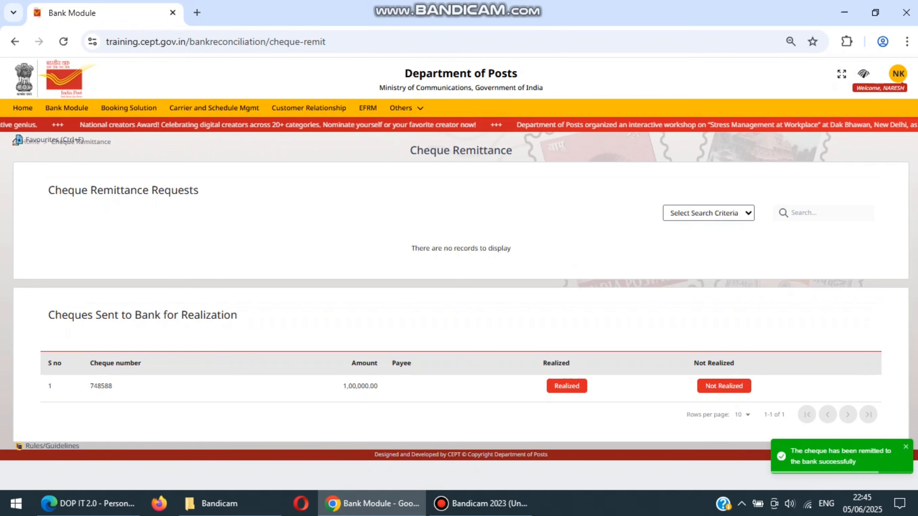
Mark the cheque sent to the bank as Realized and confirm the status update
triple_click(143, 315)
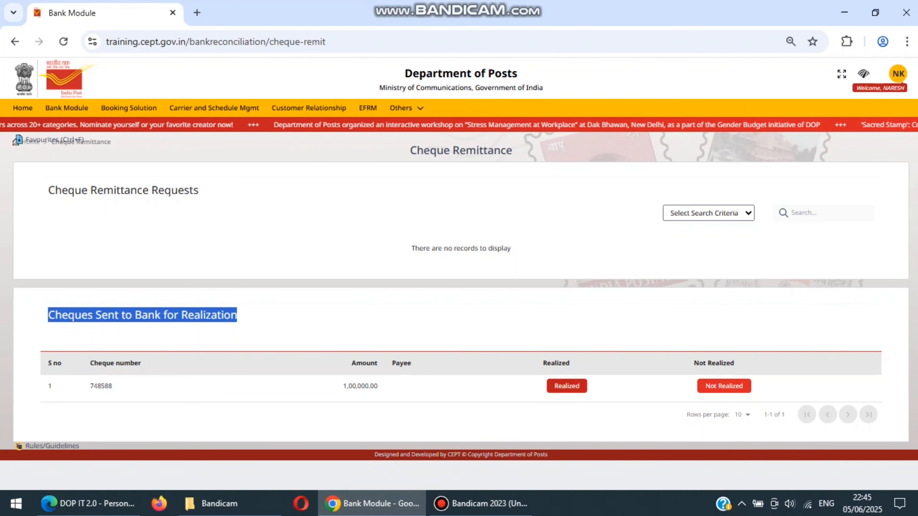
click(567, 385)
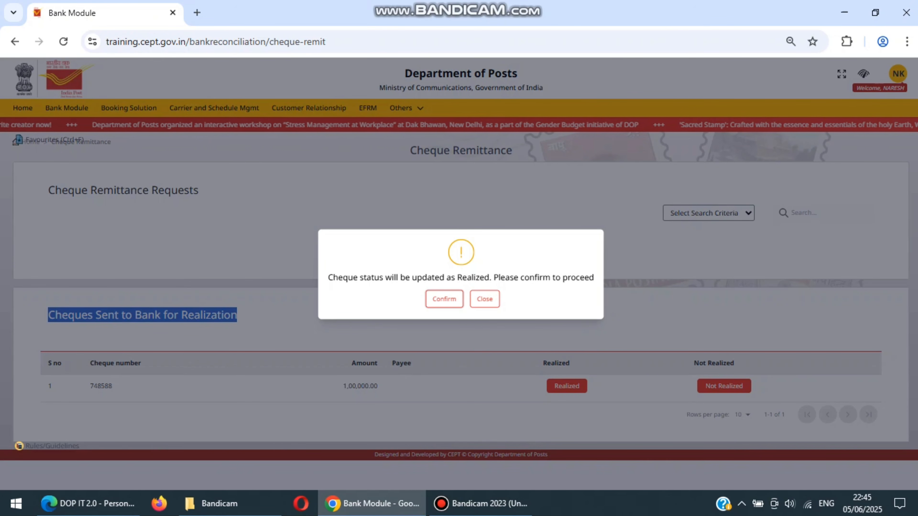
click(444, 299)
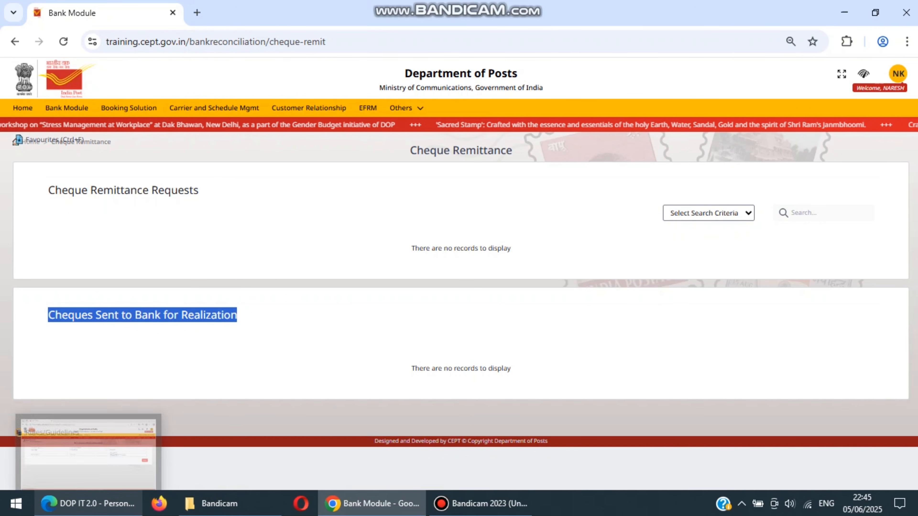
Open the Treasury module's miscellaneous transactions approval and review the pending cheque receipt's transaction information
click(88, 504)
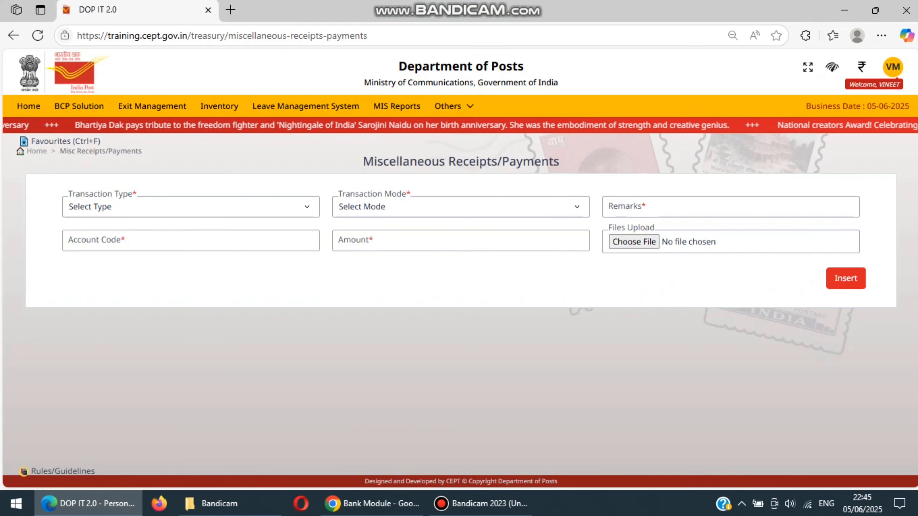
click(37, 151)
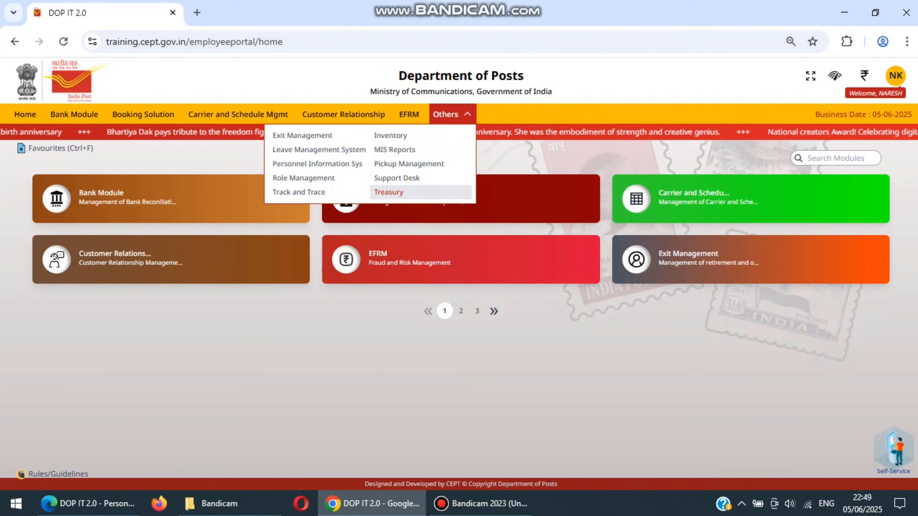
click(397, 192)
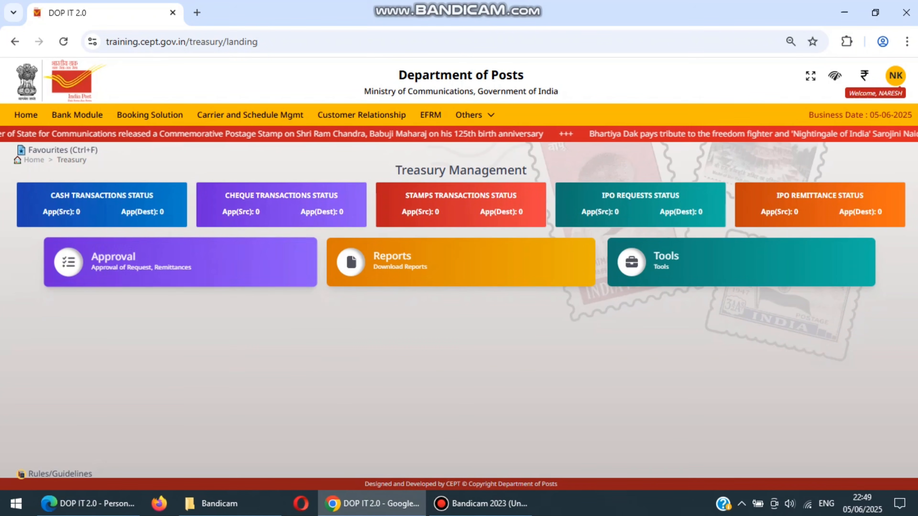
click(114, 260)
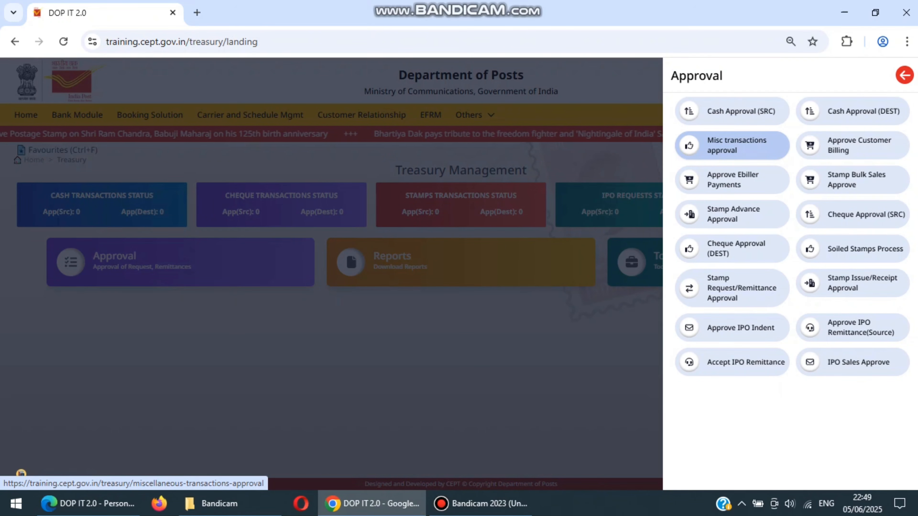
click(731, 145)
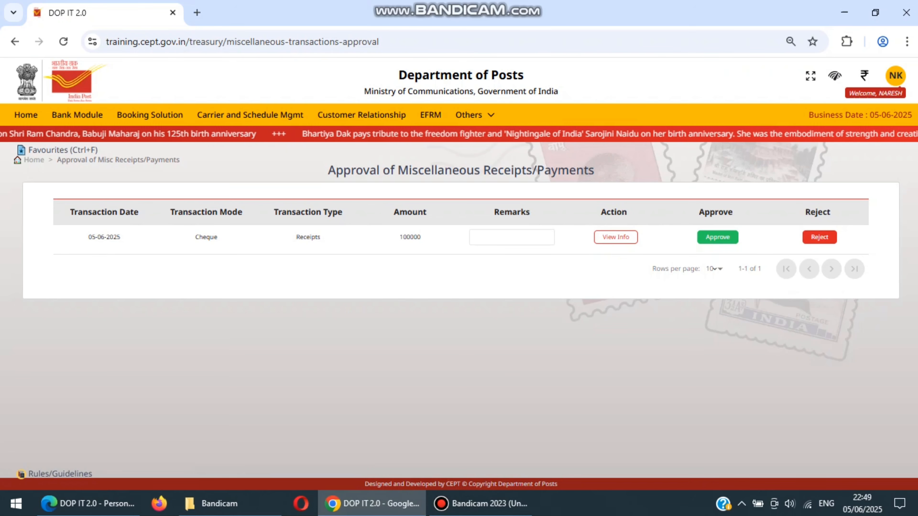
click(615, 237)
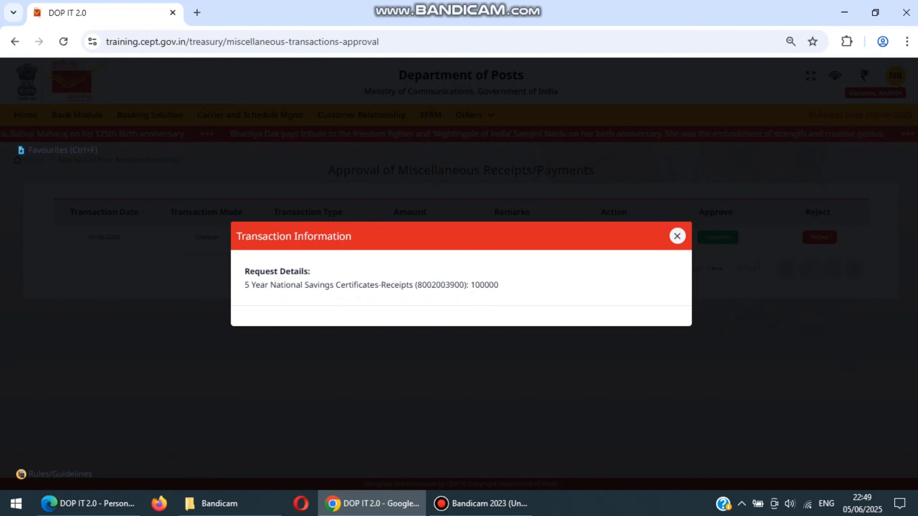
click(677, 236)
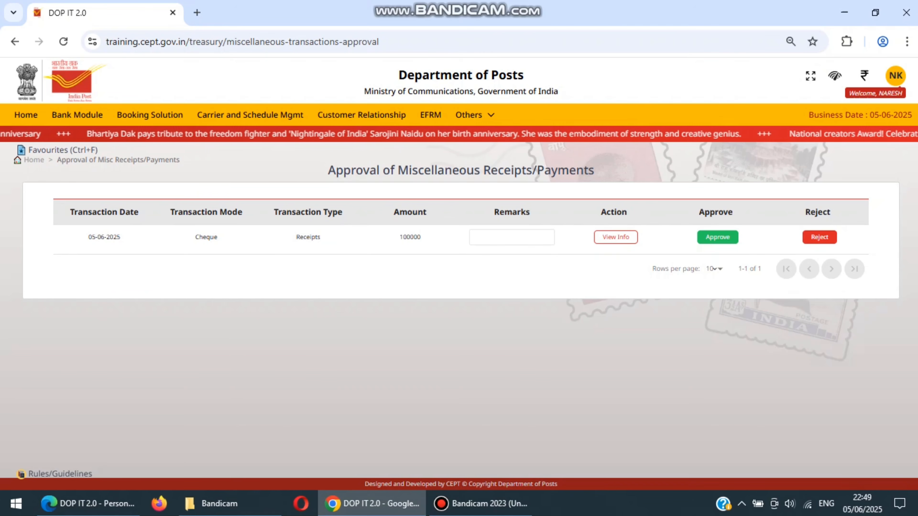
Enter the remark CHQ CLEARED for the pending cheque receipt, approve it and confirm the approval
click(512, 237)
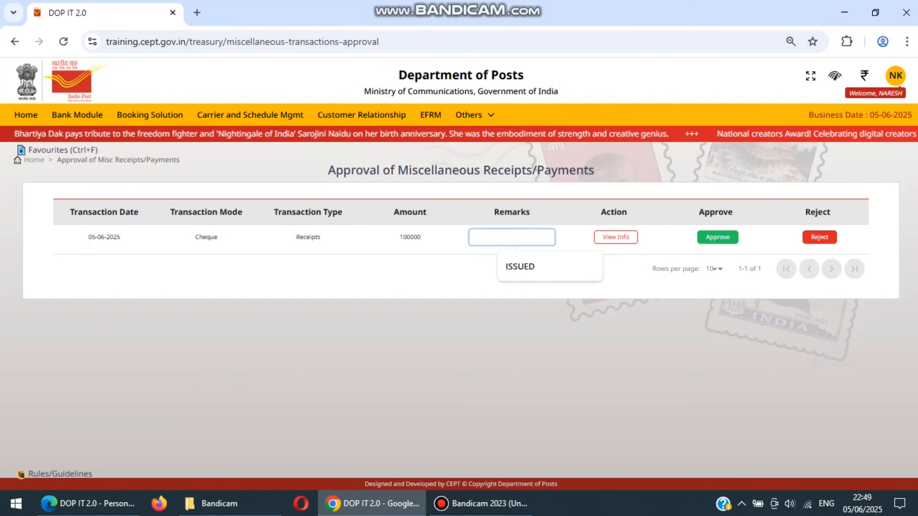
text(CHQ CLEAR)
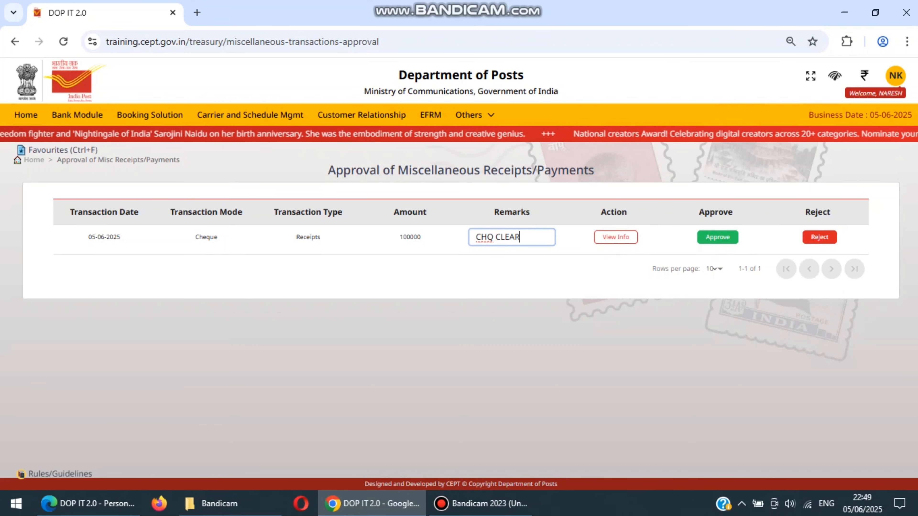
text(ED)
key(BackSpace)
text(D)
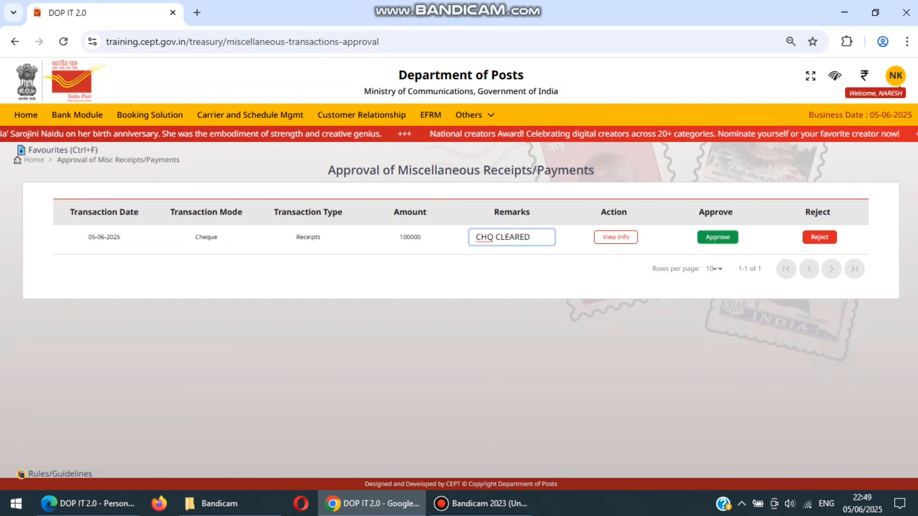
click(717, 238)
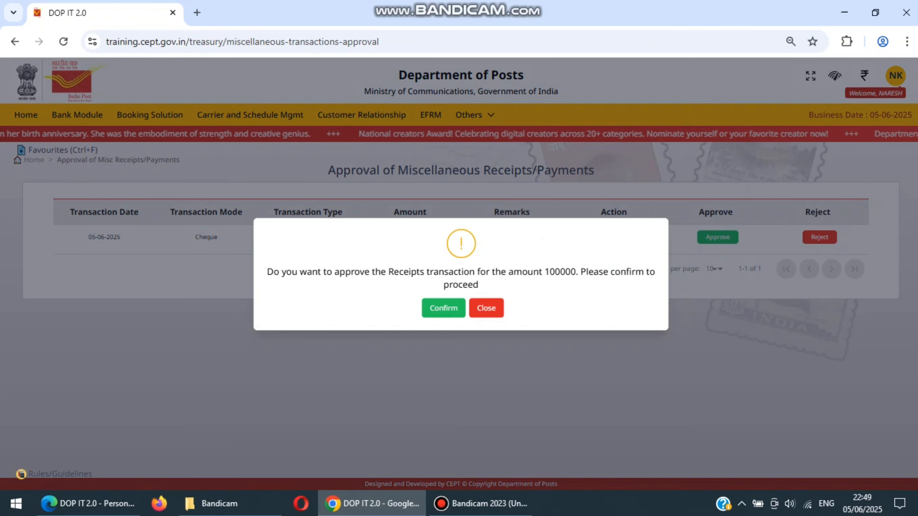
click(443, 308)
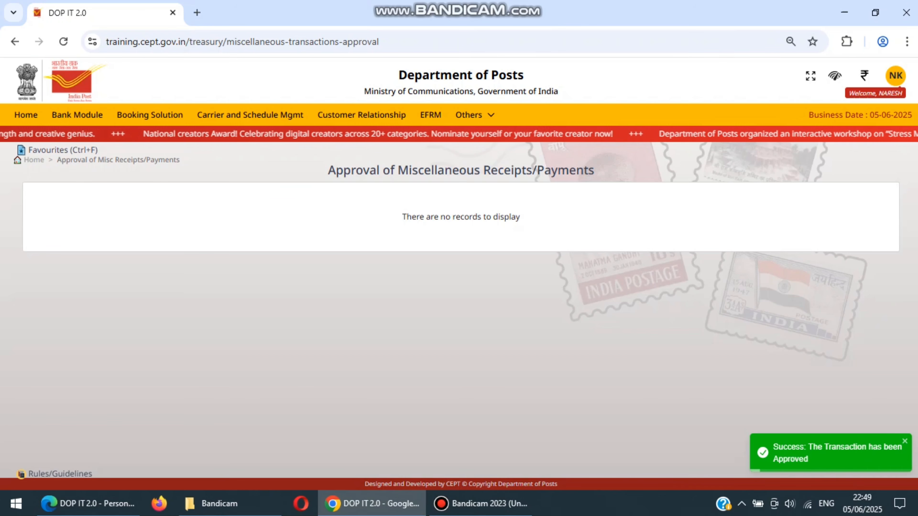
mouse_move(475, 116)
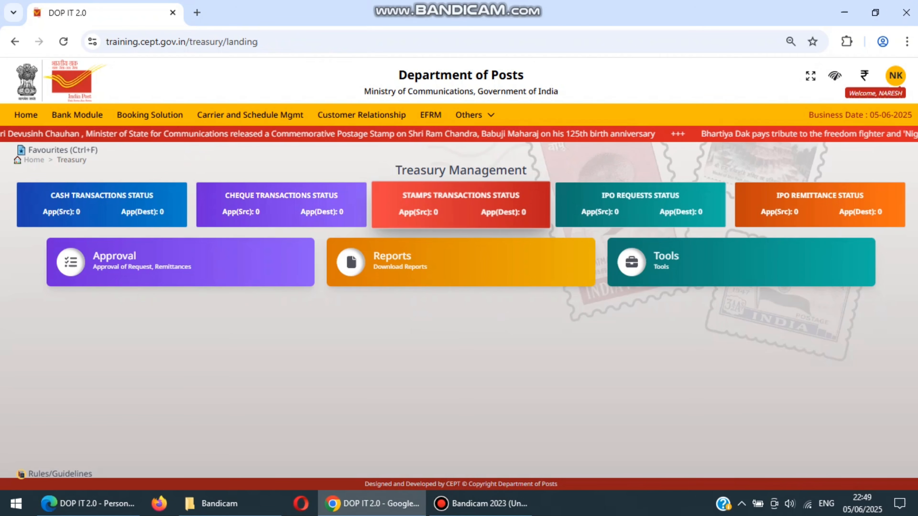
Open the DTR report from the Treasury reports and generate the summary for report date 05/06/2025
click(459, 263)
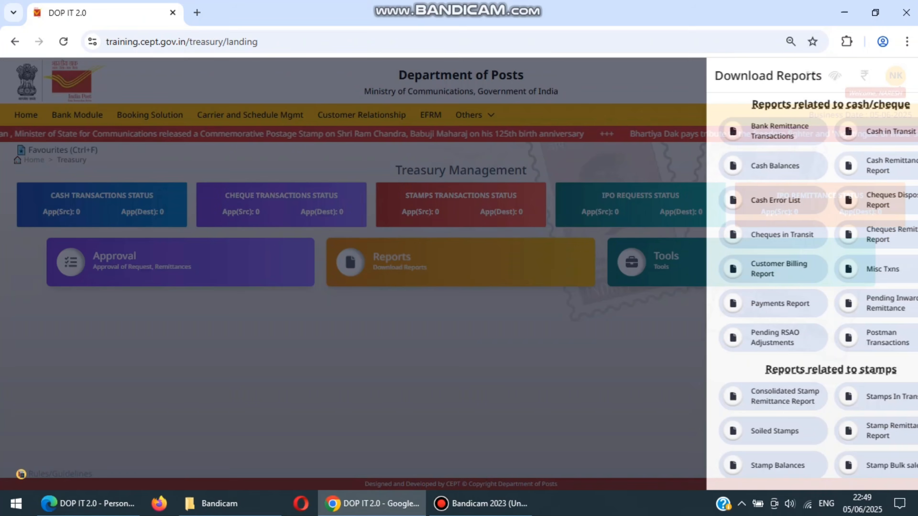
scroll(787, 289, down, 10)
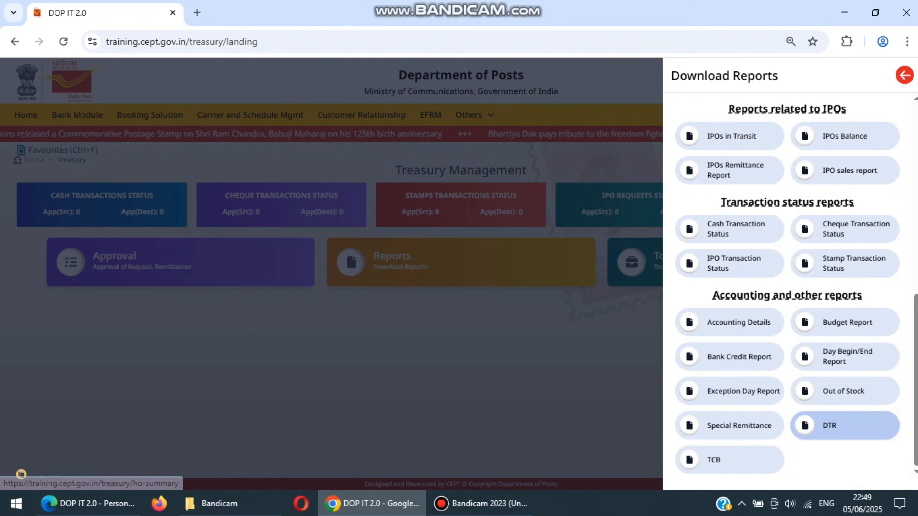
click(831, 425)
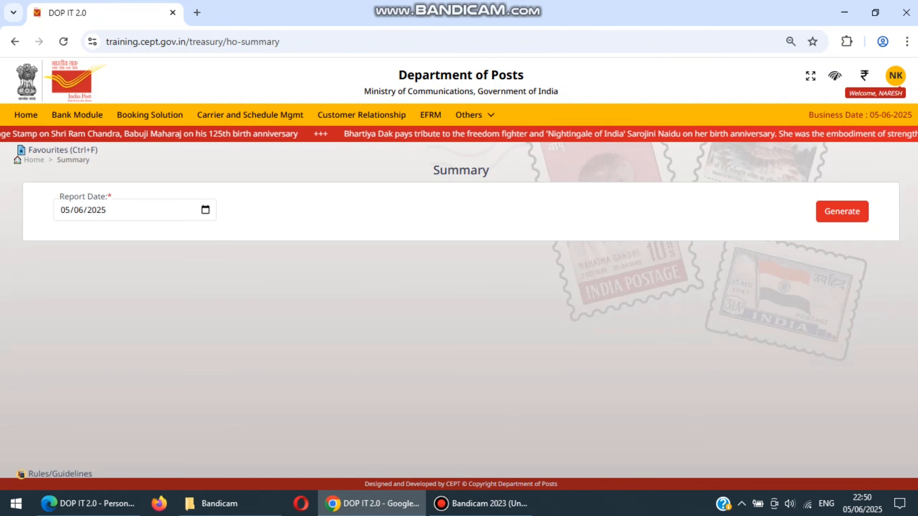
click(842, 211)
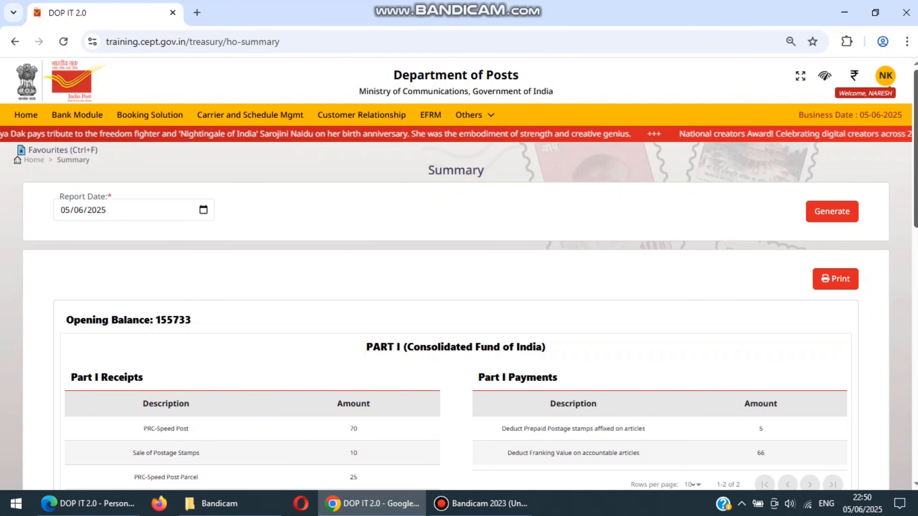
Examine the summary's Part III entries for 5 Year National Savings Certificates-Receipts and Remittance to Bank_Cleared Cheque, then check the stamp and closing balances
scroll(458, 275, down, 2)
scroll(459, 275, down, 8)
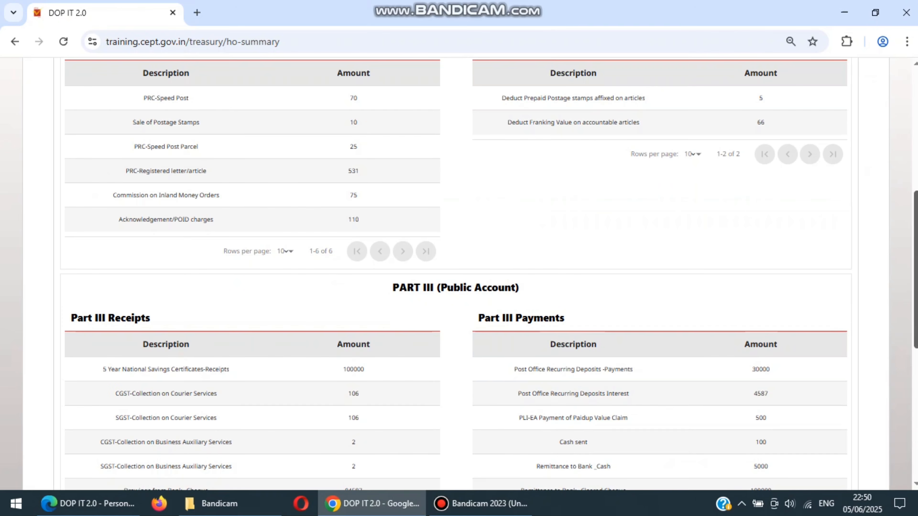
scroll(458, 275, down, 2)
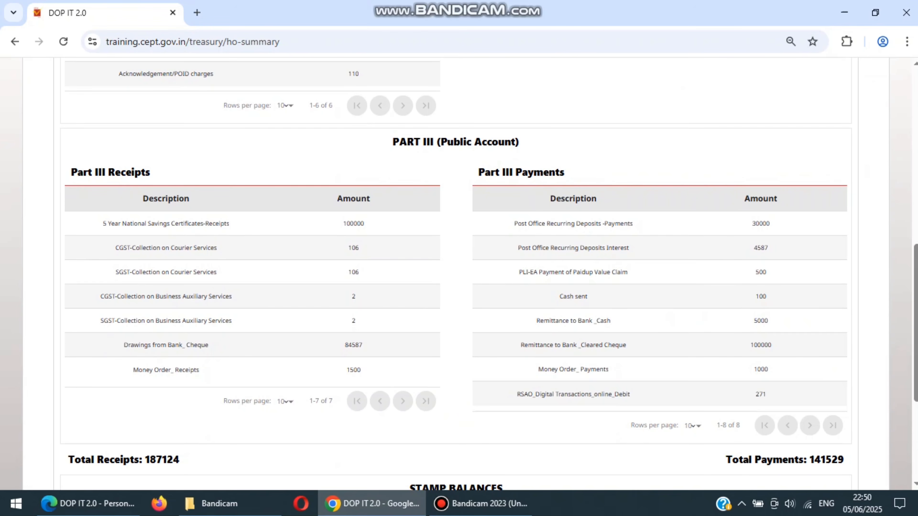
triple_click(166, 223)
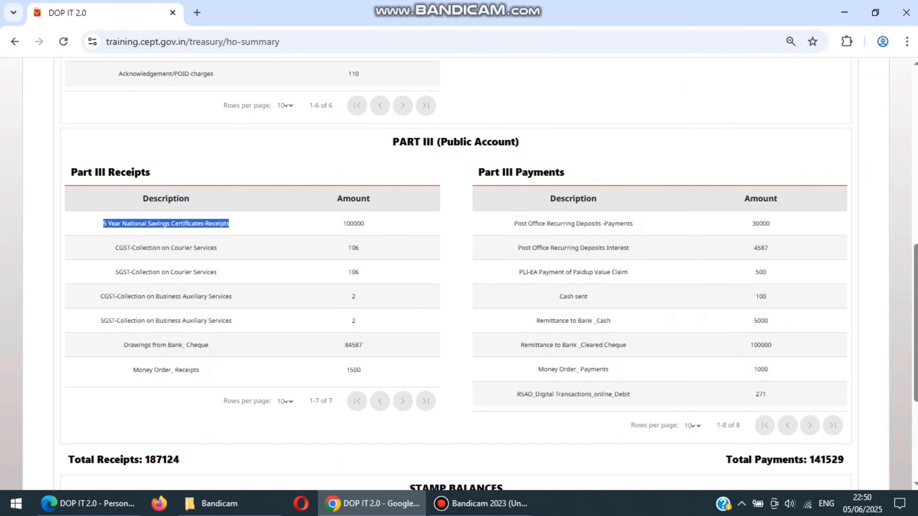
click(573, 345)
triple_click(573, 345)
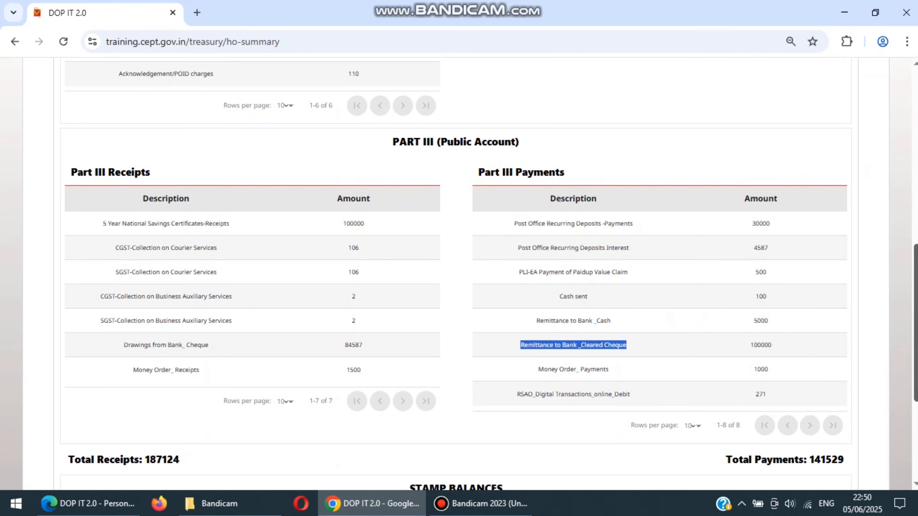
scroll(459, 275, down, 5)
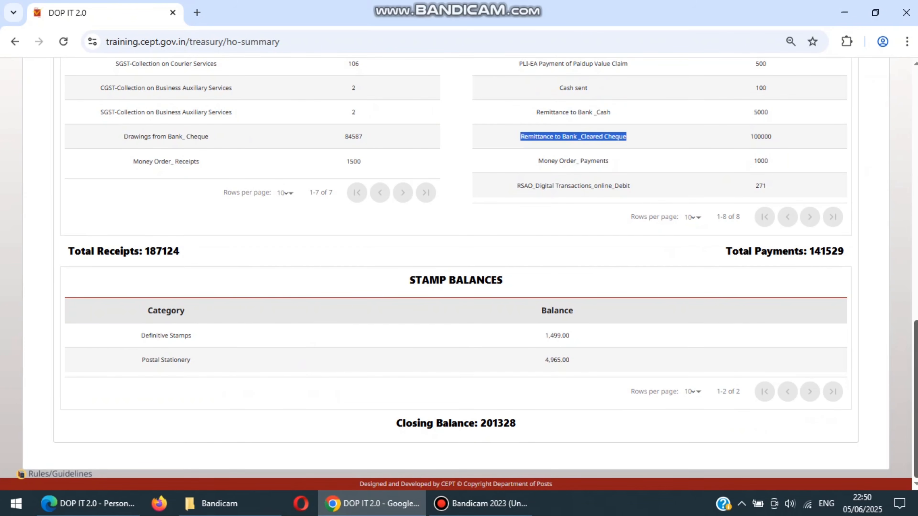
scroll(459, 274, up, 4)
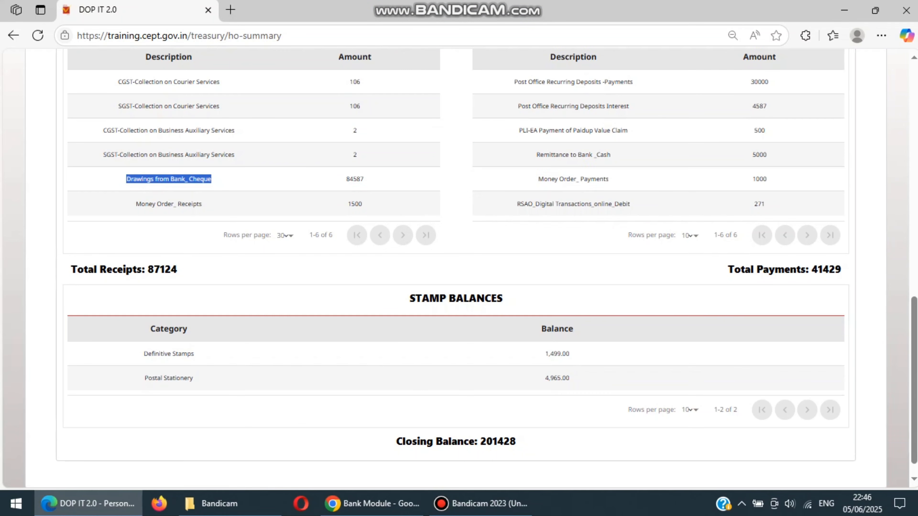
In the Edge window's summary, examine the Drawings from Bank_Cheque receipt, the Post Office Recurring Deposits payment and interest entries, and the balances
drag(211, 179, 363, 178)
drag(514, 82, 767, 106)
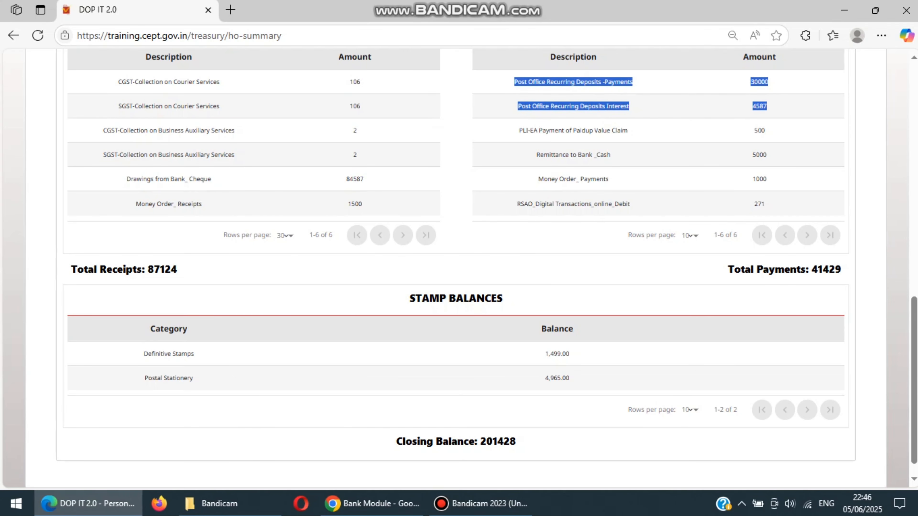
scroll(459, 267, up, 10)
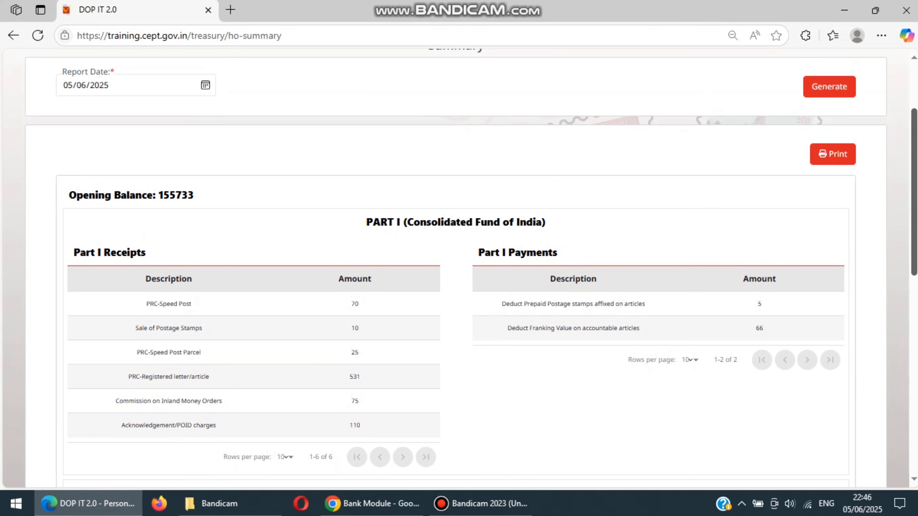
scroll(459, 268, up, 3)
scroll(459, 267, down, 12)
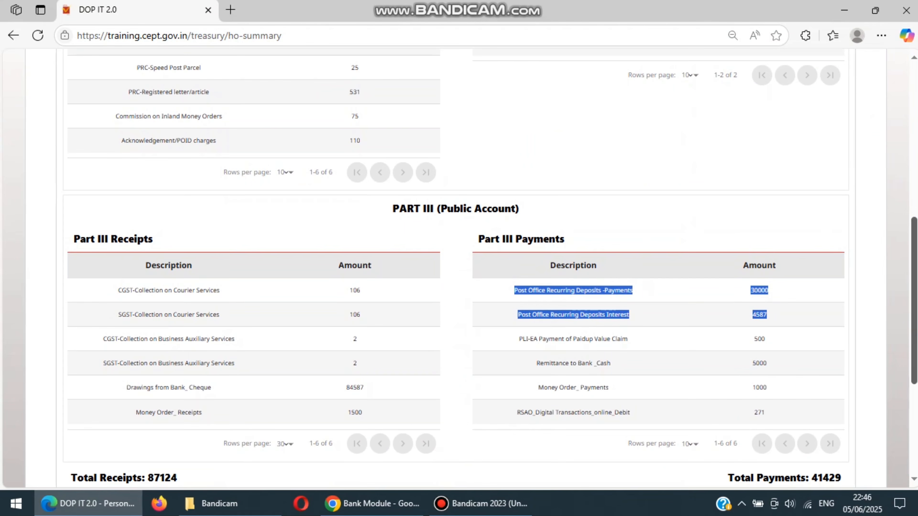
scroll(459, 268, down, 5)
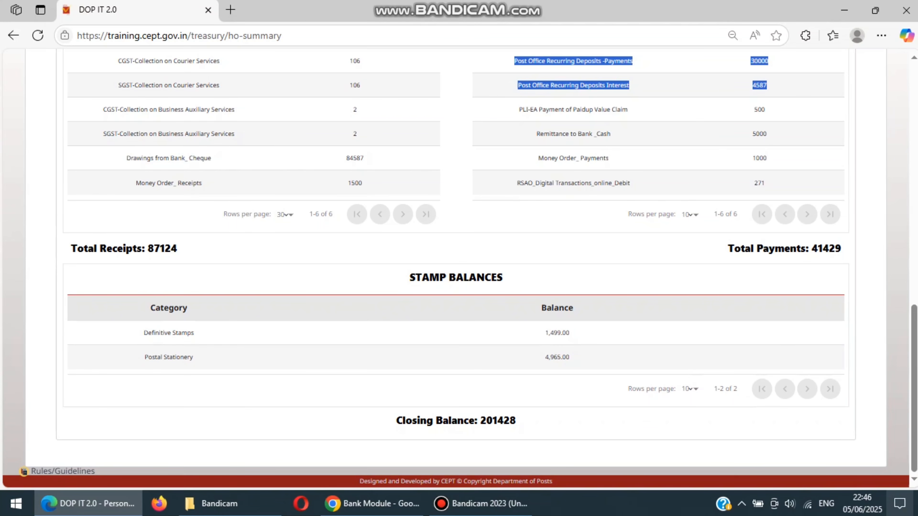
click(900, 504)
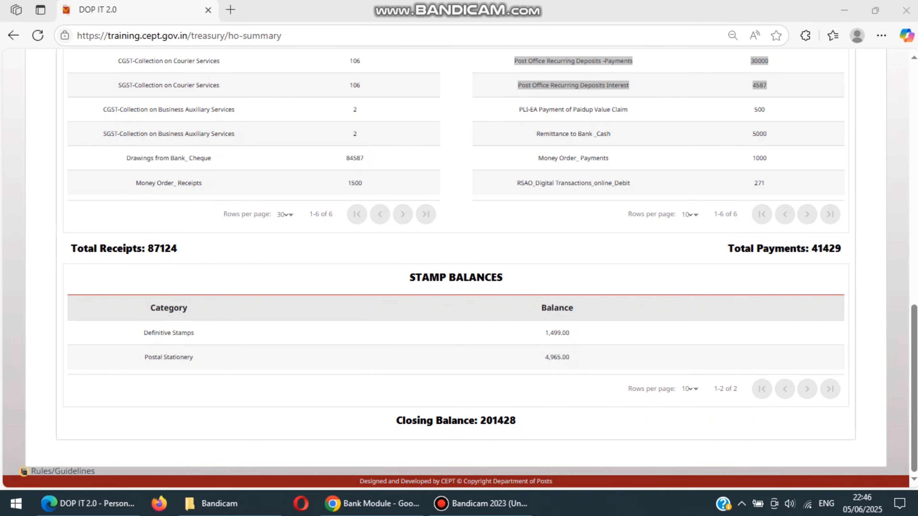